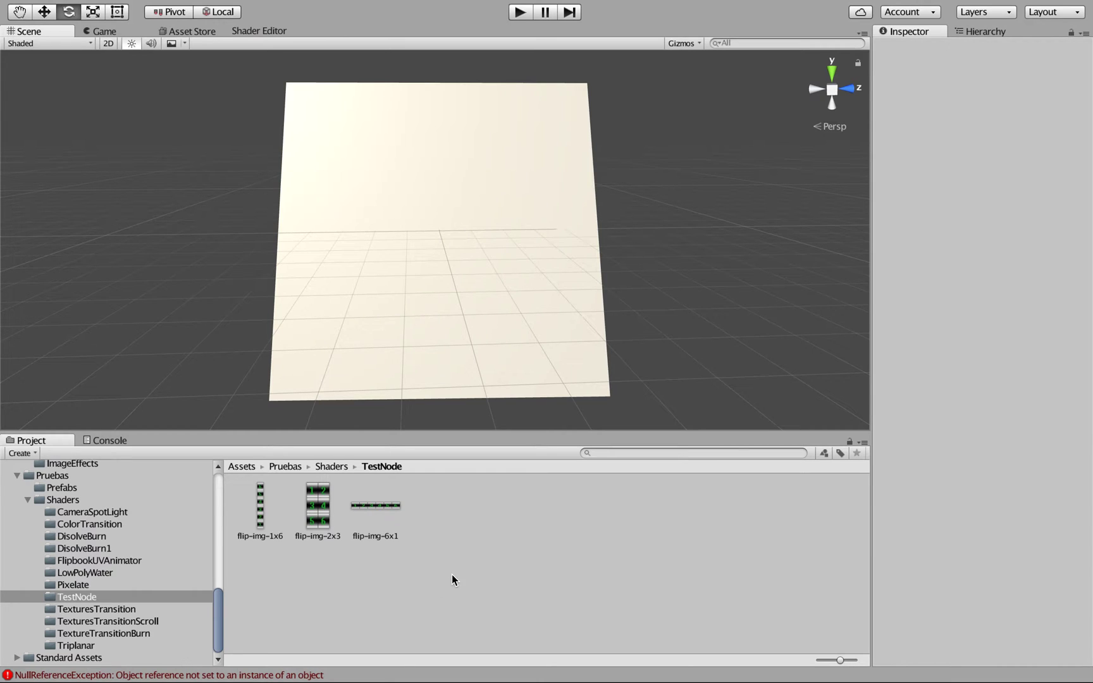
Create a new Amplify Surface Shader in the TestNode folder
right_click(441, 521)
mouse_move(509, 409)
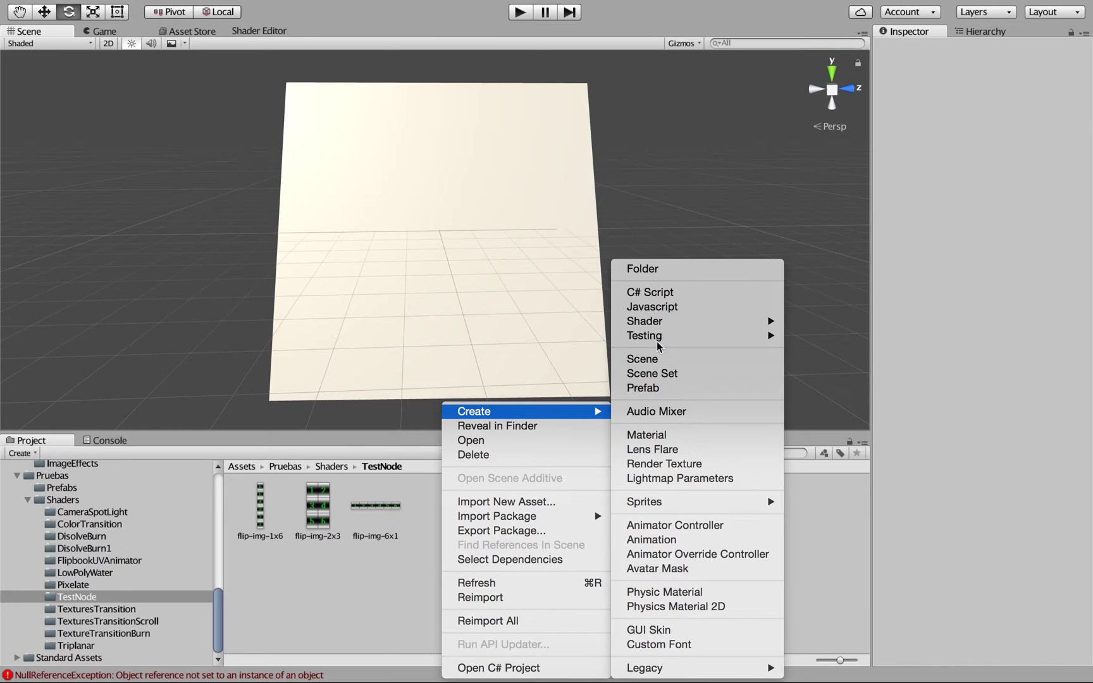
mouse_move(684, 321)
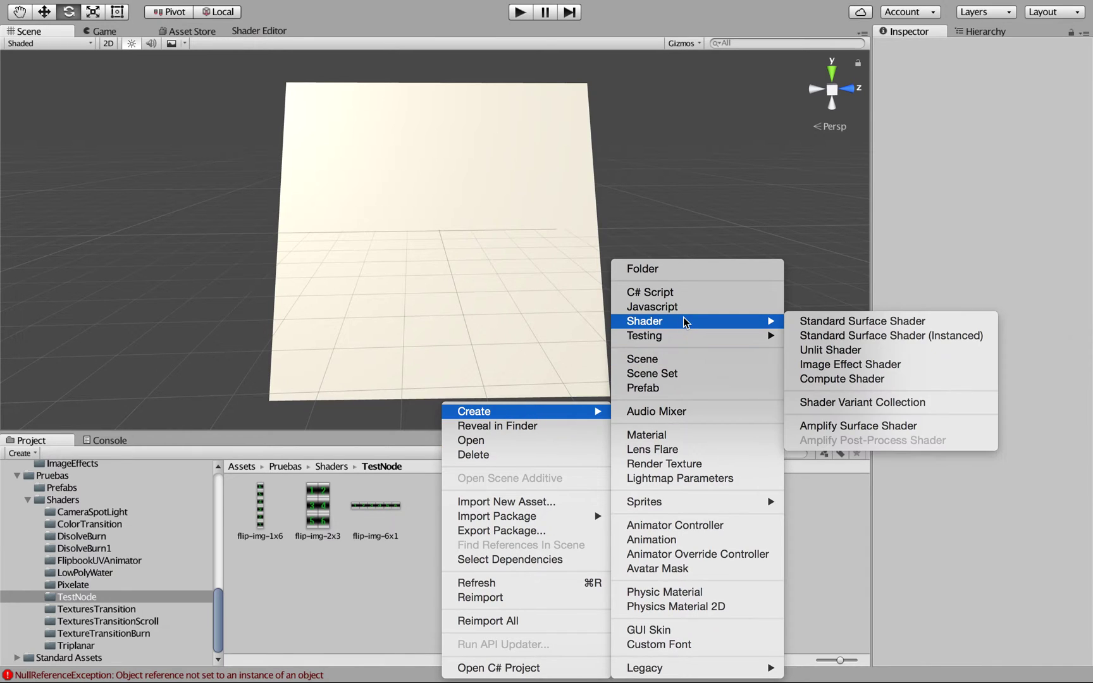
click(853, 432)
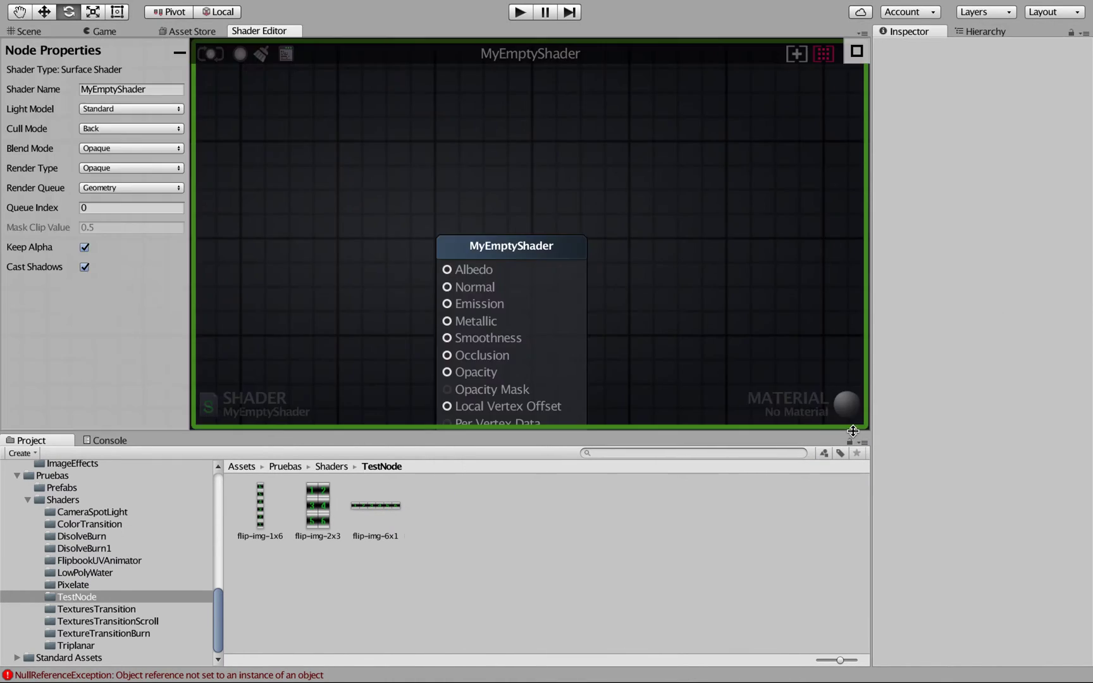
Rename the shader from MyEmptyShader to TestFlipbook and nudge its output node right
click(496, 251)
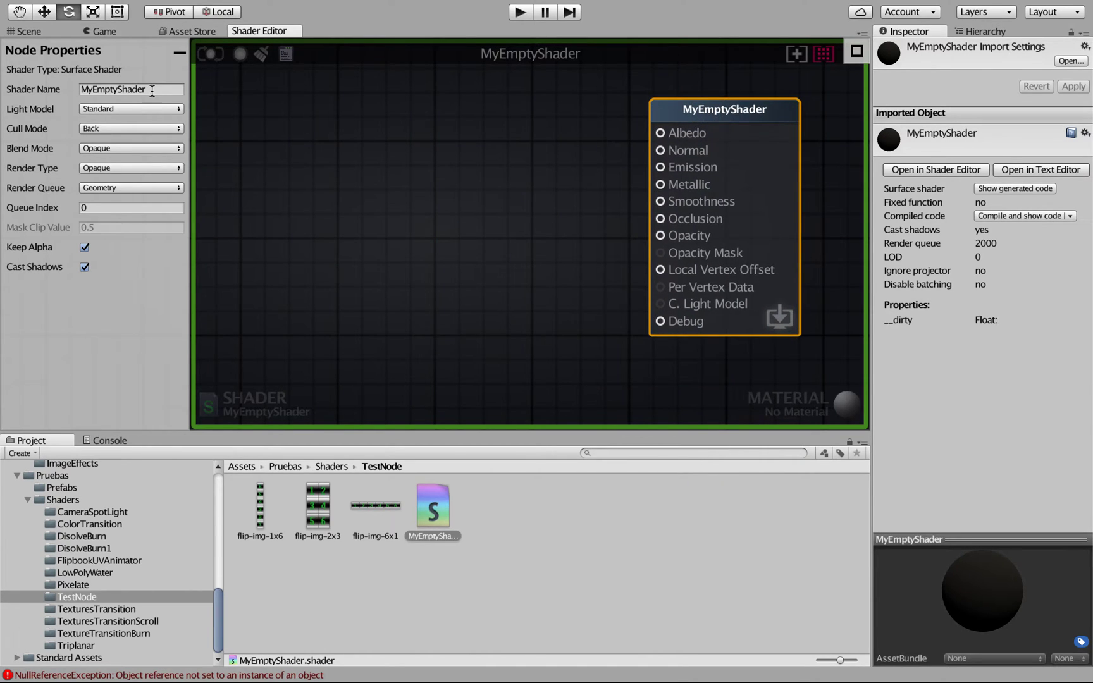
click(88, 89)
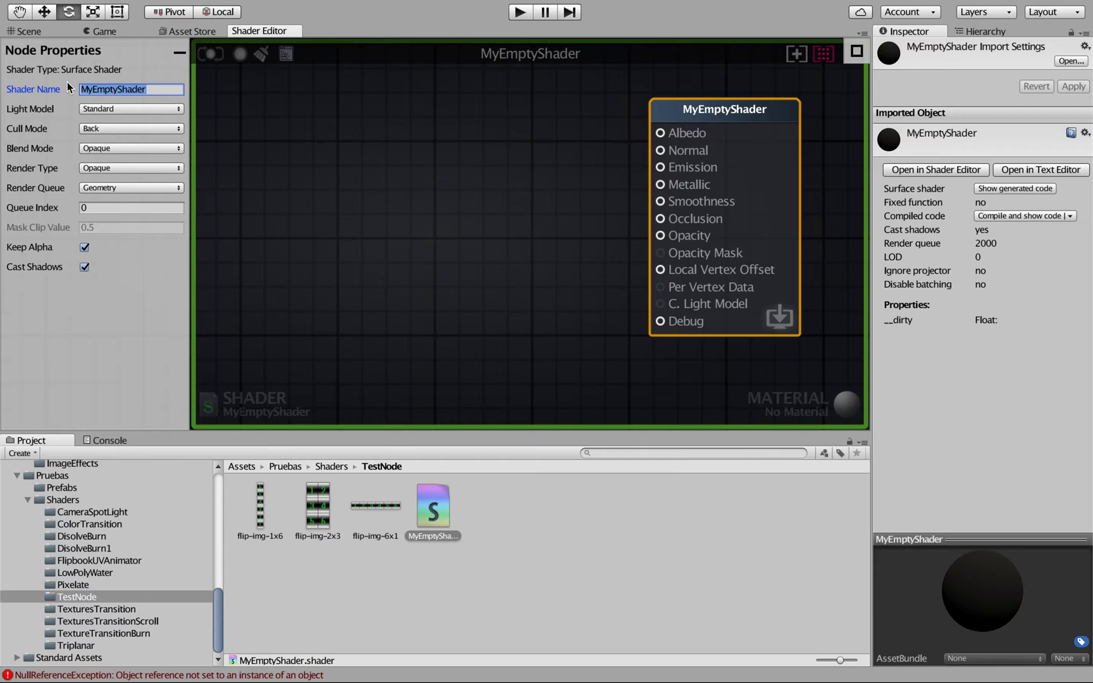
text(TestFlip)
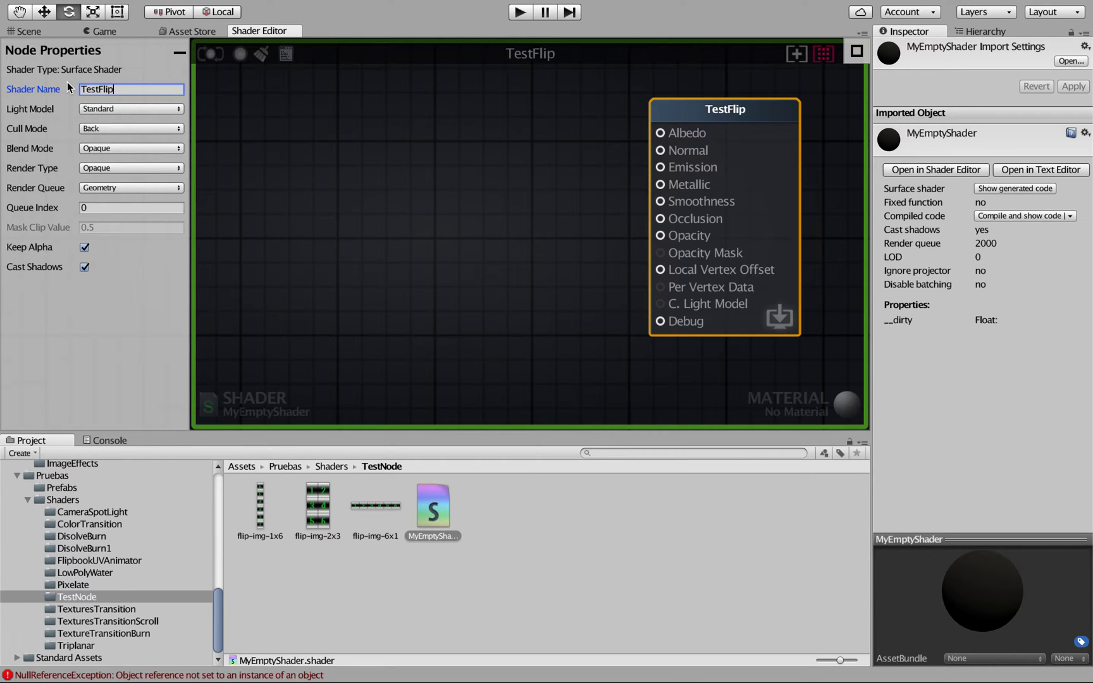
text(book)
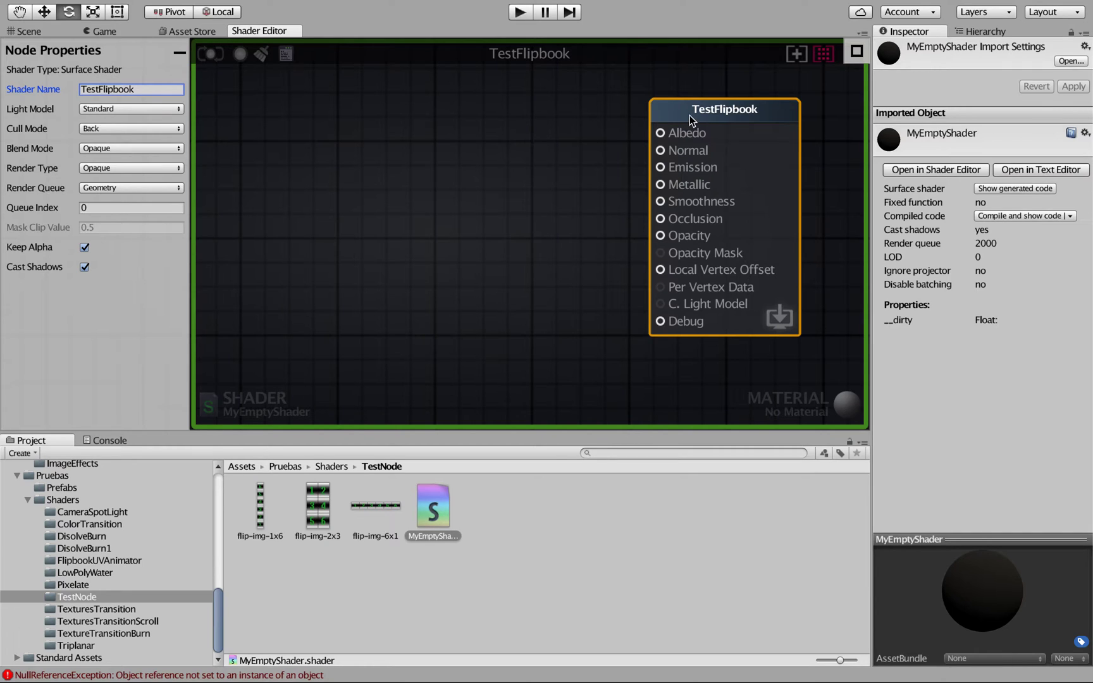
drag(690, 116, 713, 117)
right_click(513, 136)
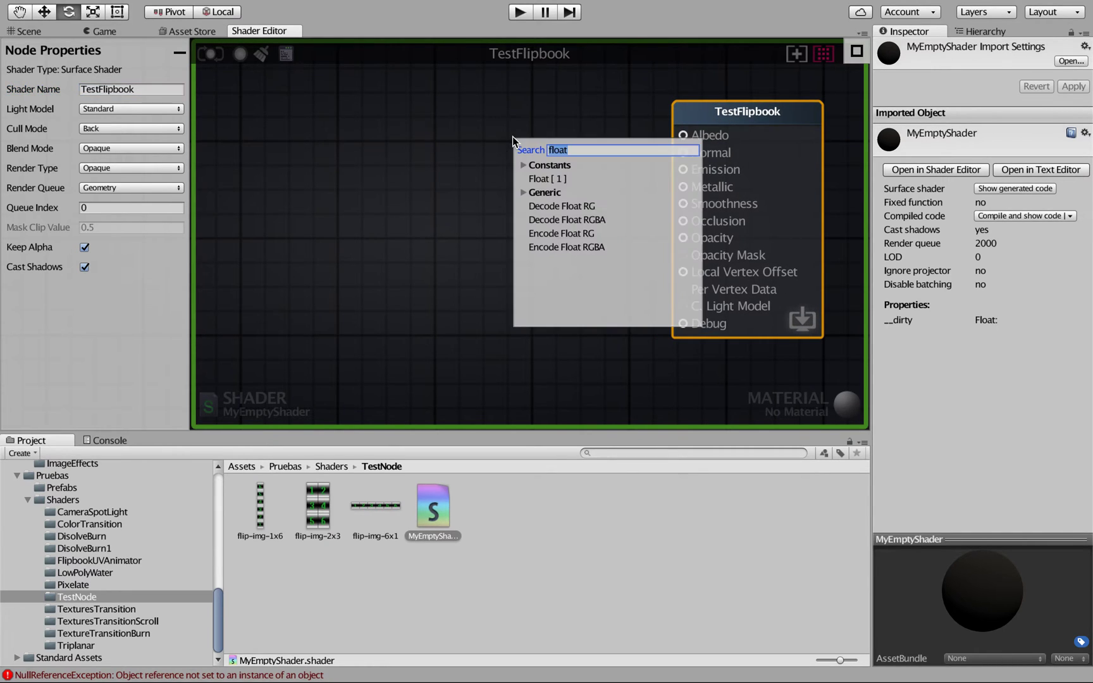
Add a Texture Sample node and connect its RGBA output to Albedo
text(te)
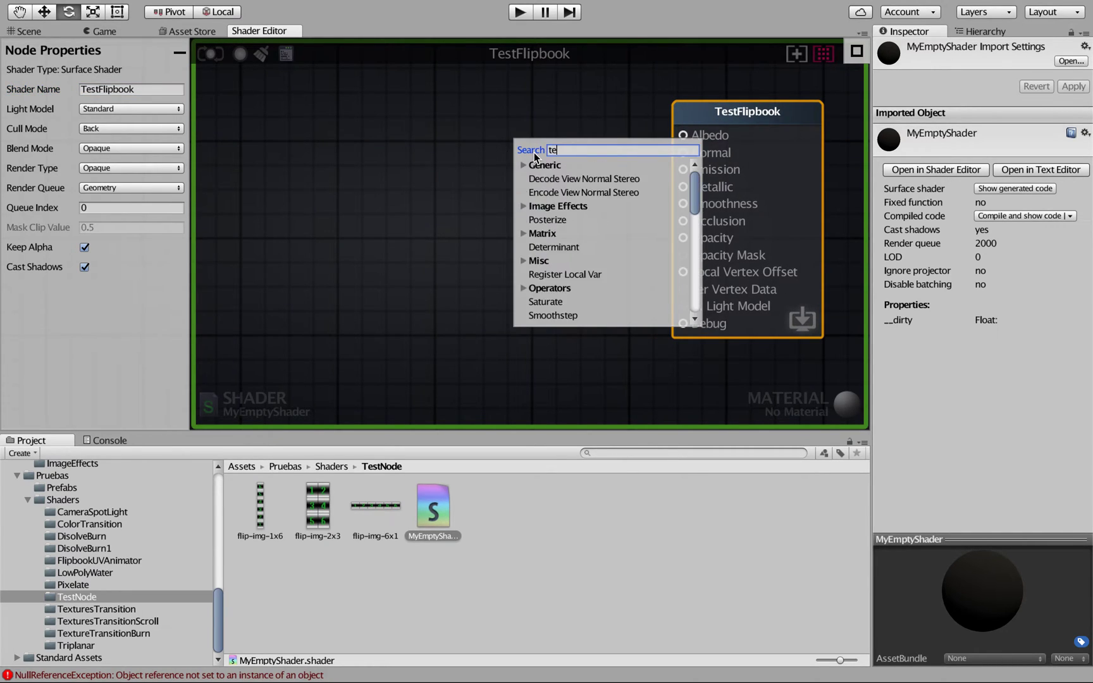
text(xt)
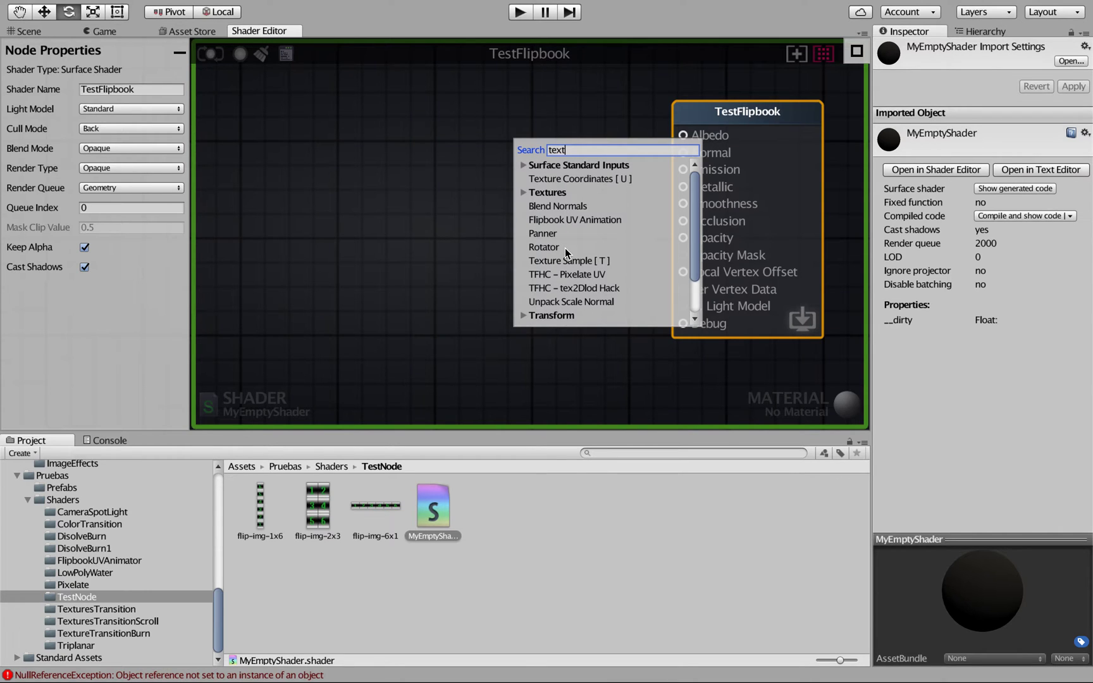
click(566, 259)
mouse_move(620, 278)
mouse_down()
mouse_move(576, 173)
mouse_move(512, 96)
mouse_move(500, 123)
mouse_up()
drag(634, 140, 681, 135)
scroll(531, 240, down, 2)
mouse_move(520, 253)
middle_down()
mouse_move(552, 268)
mouse_move(569, 262)
middle_up()
Chain Texture Coordinates through a Flipbook UV Animation node into the Texture Sample's UV
right_click(412, 199)
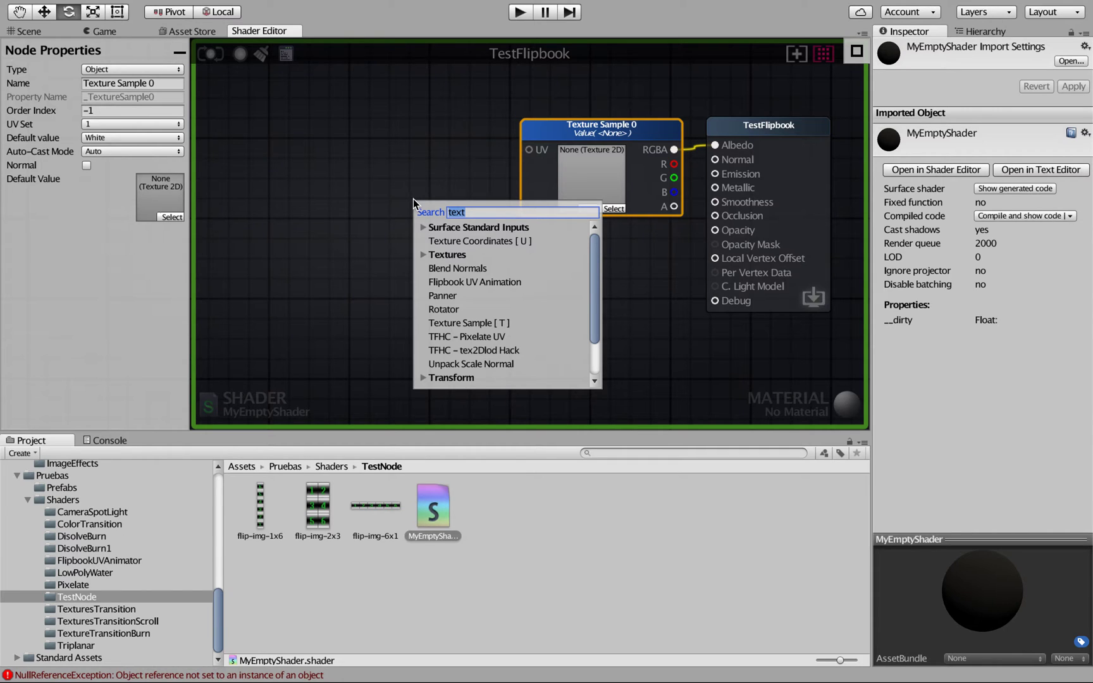
click(452, 242)
drag(481, 248, 249, 120)
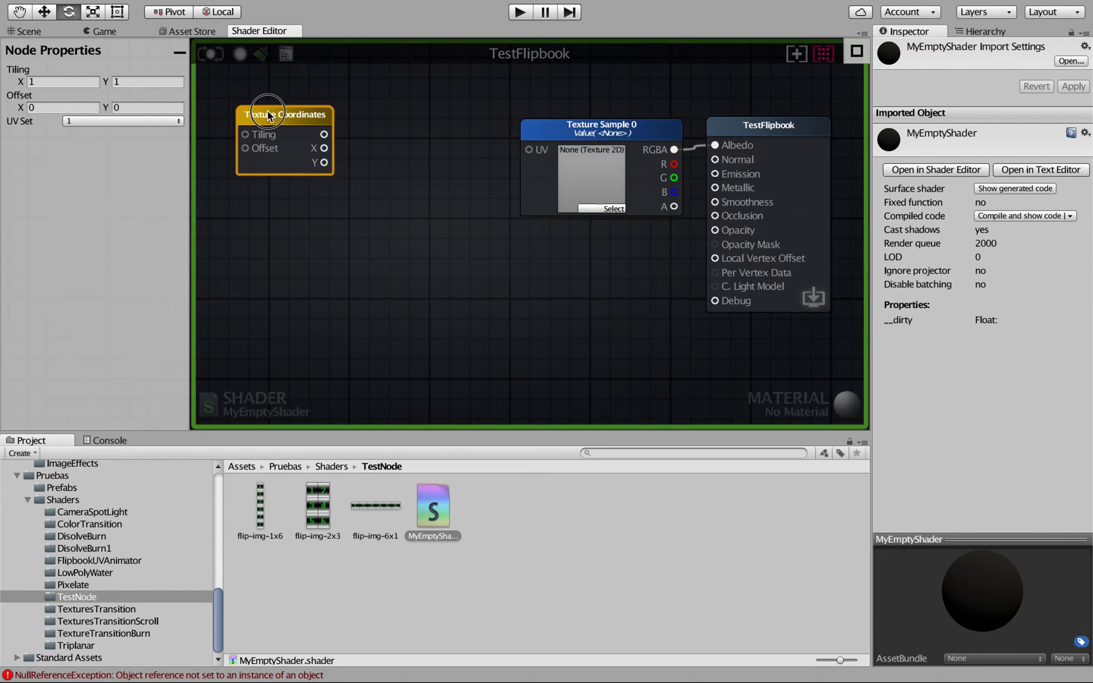
right_click(406, 168)
text(flip)
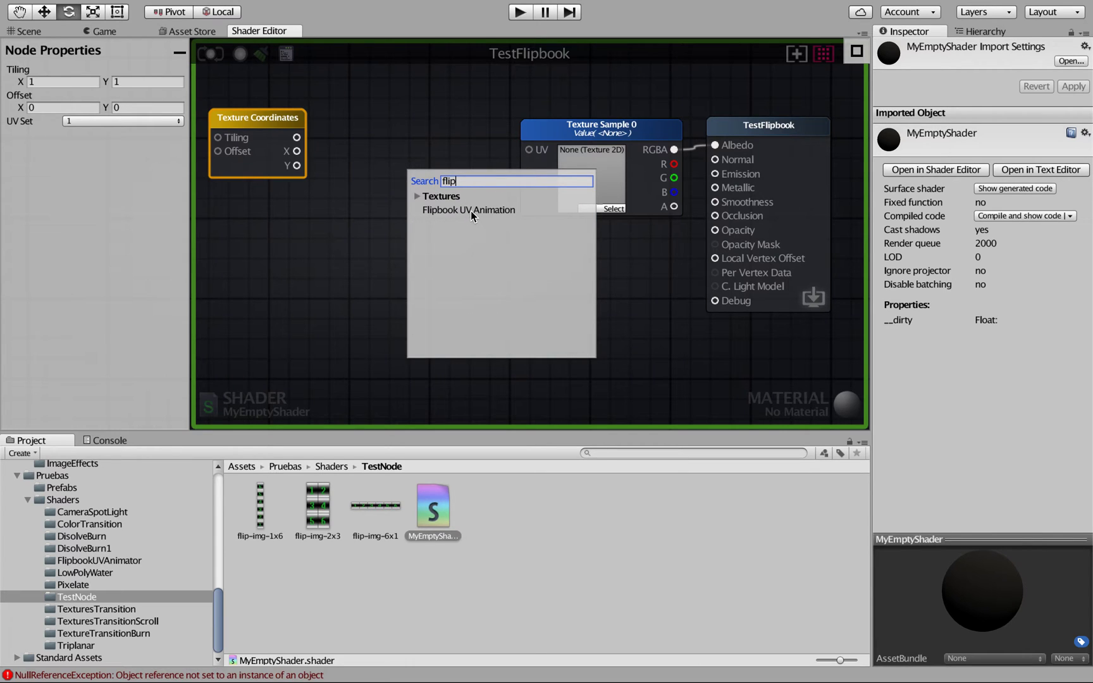
click(470, 210)
drag(502, 221, 402, 128)
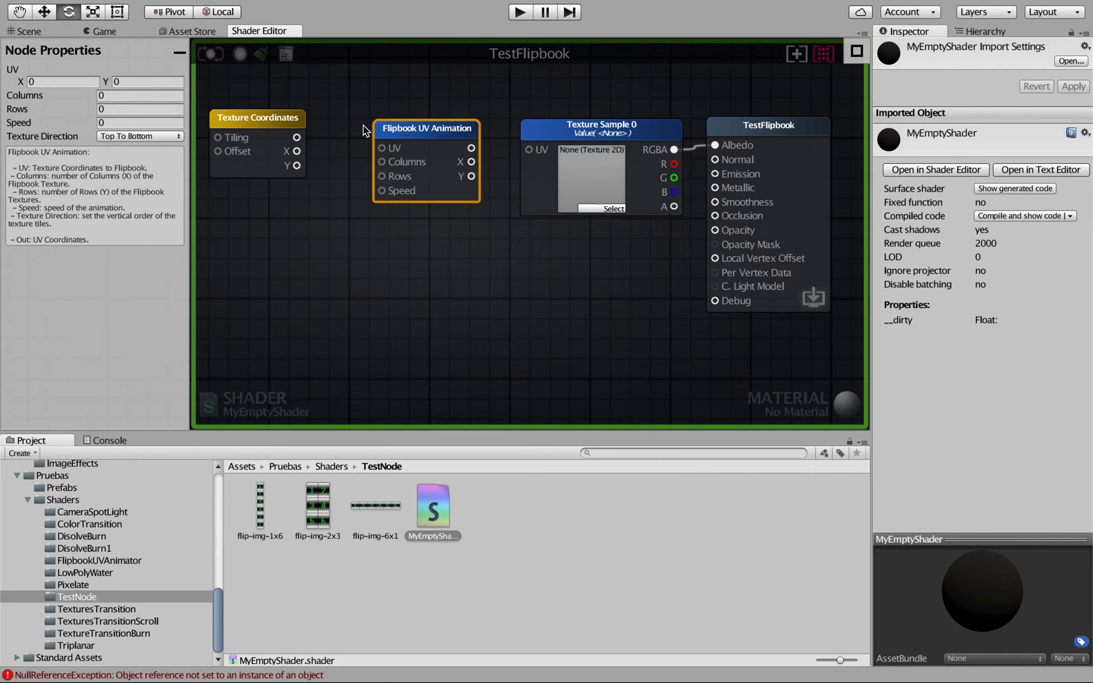
drag(296, 138, 382, 148)
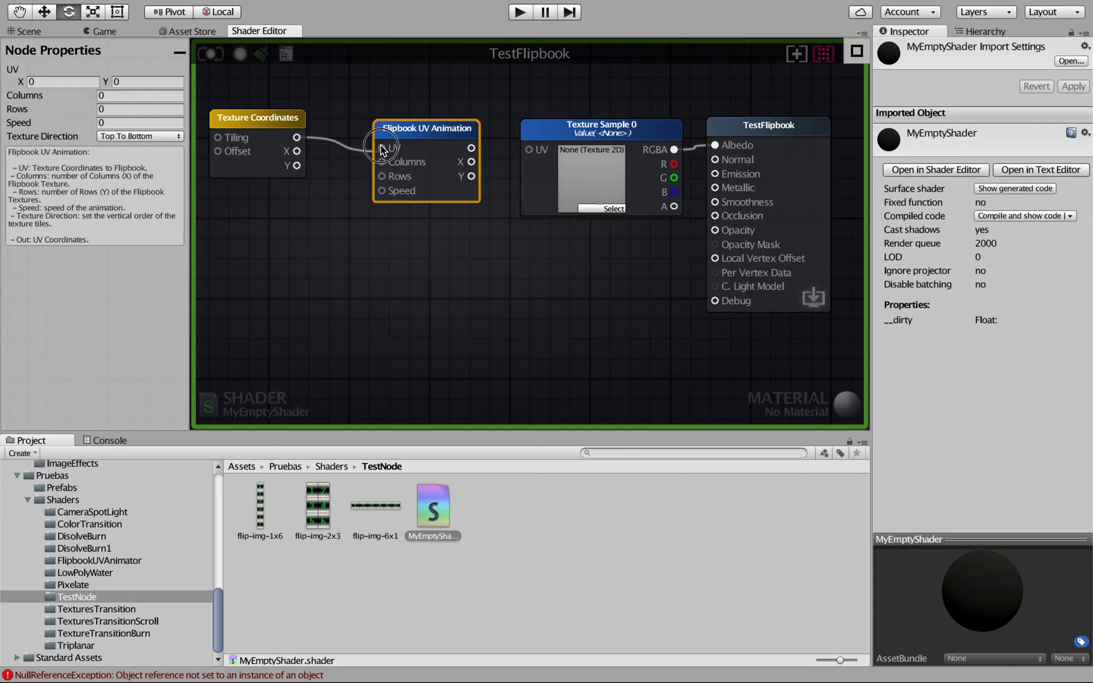
drag(471, 148, 528, 149)
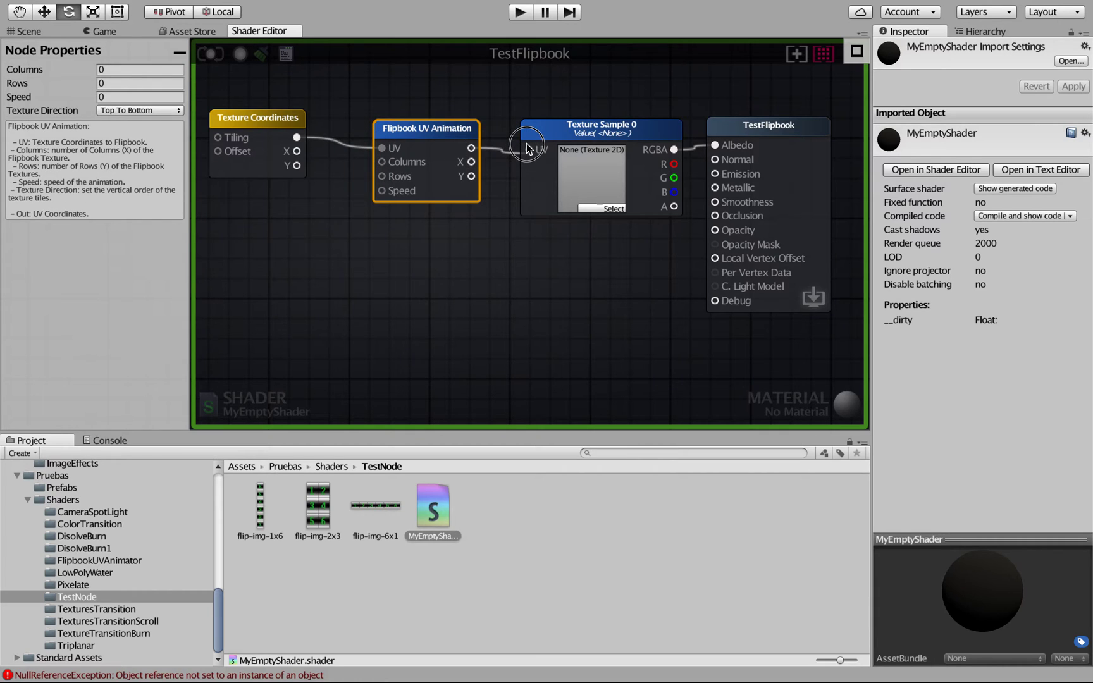
Add a Float constant node below Texture Coordinates
right_click(311, 260)
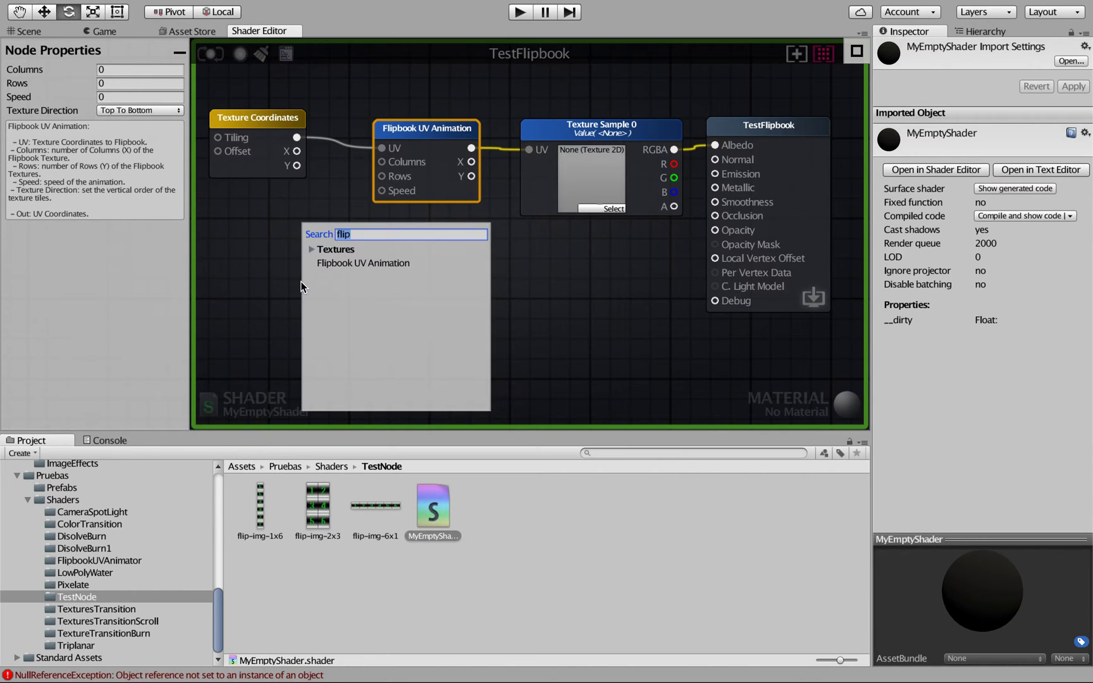
text(float)
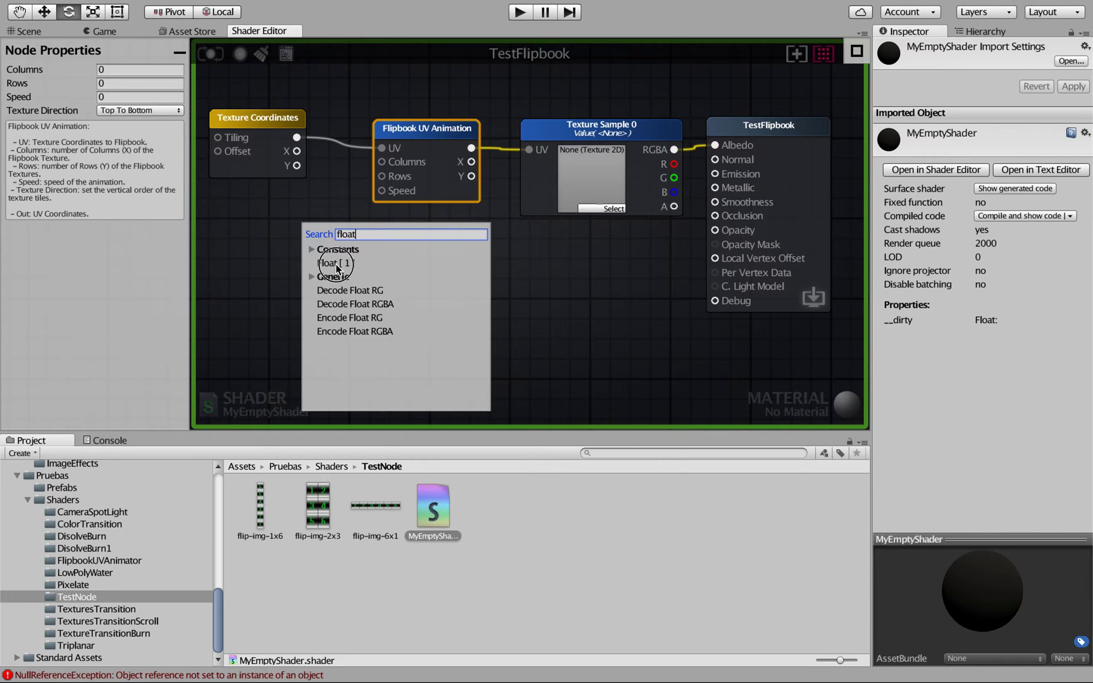
click(335, 264)
drag(358, 271, 257, 204)
Add Float 1 and Float 2 constants stacked under Float 0
right_click(259, 310)
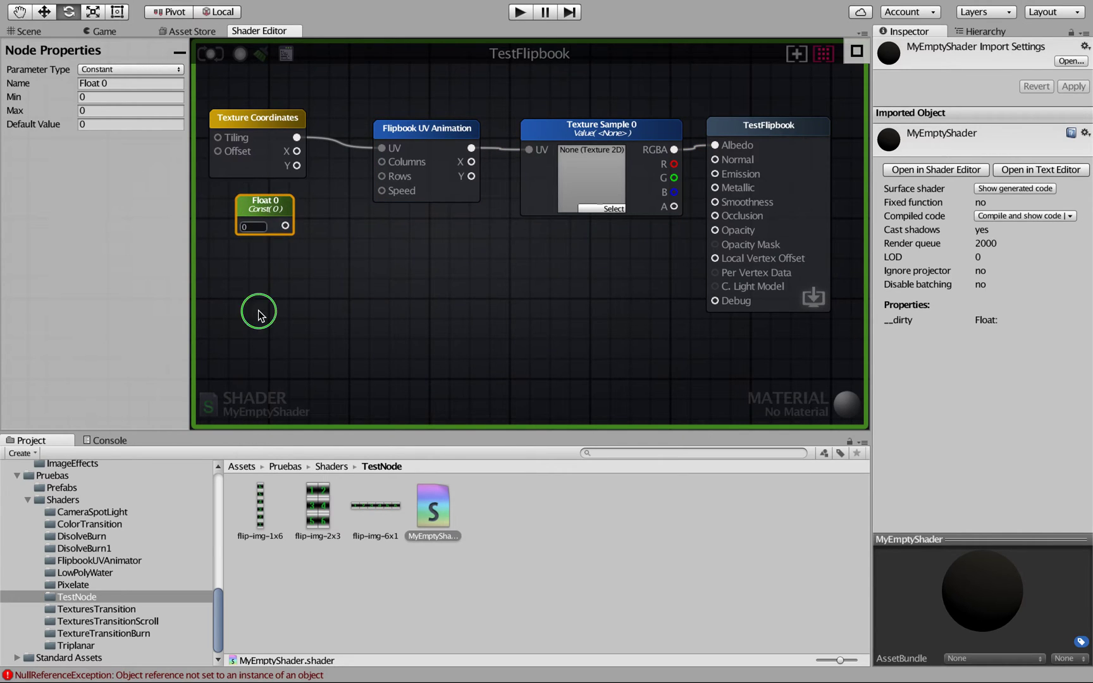
click(295, 263)
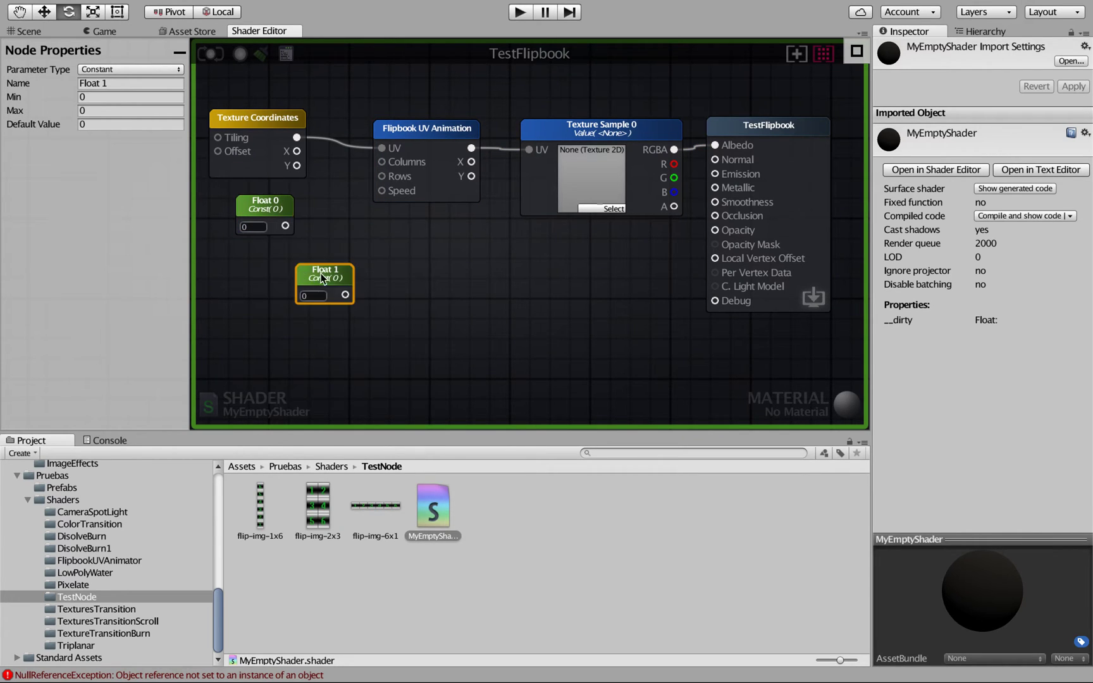
drag(323, 273, 265, 253)
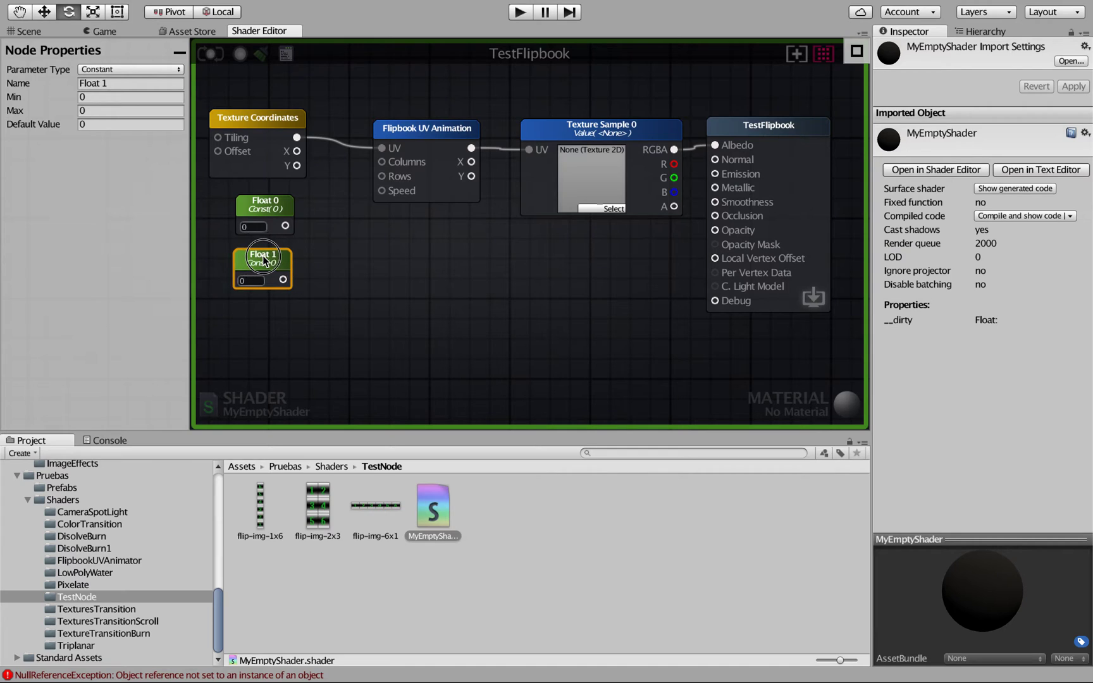
right_click(272, 331)
click(322, 263)
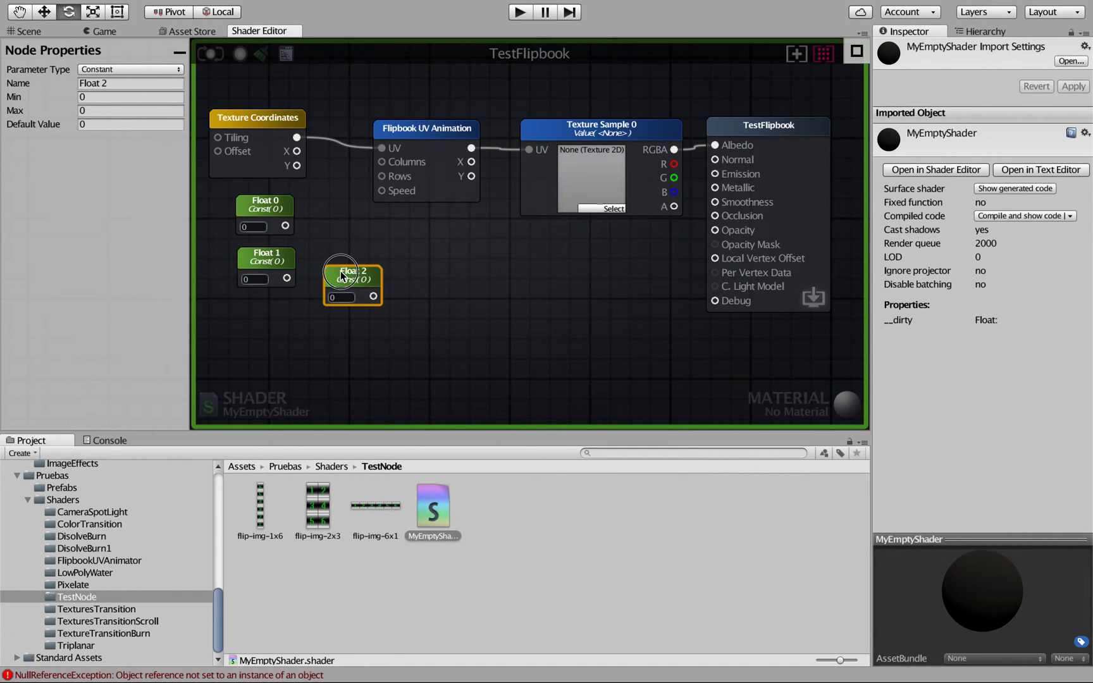
drag(341, 271, 253, 305)
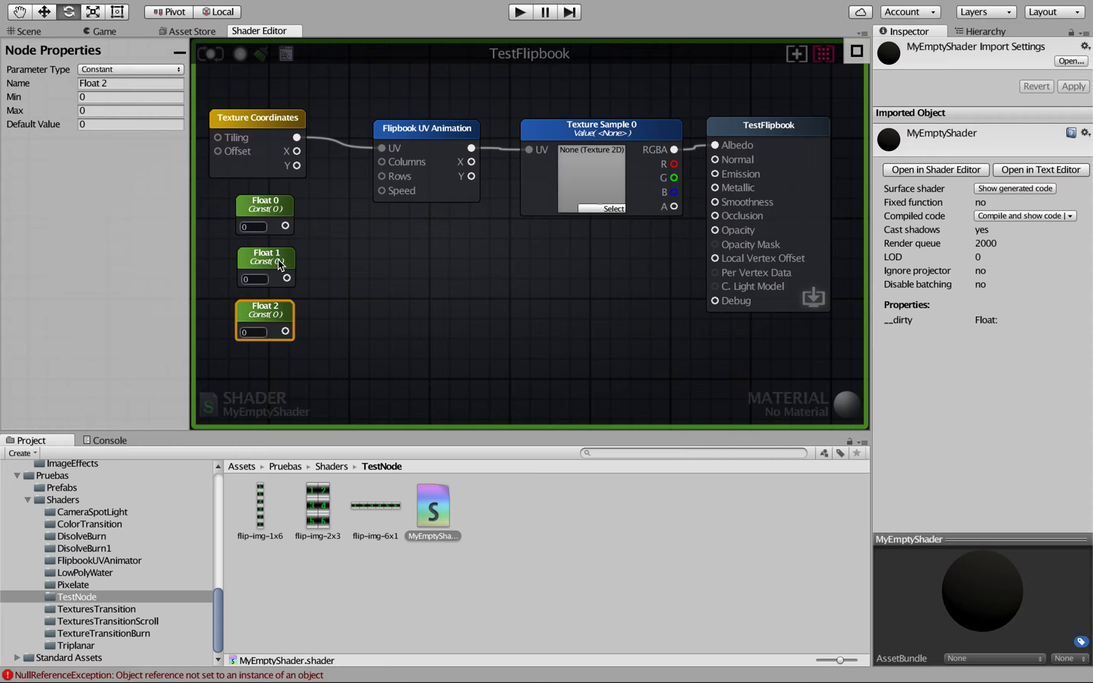
Wire Float 0 to Columns, Float 1 to Rows and Float 2 to Speed on the flipbook node
drag(358, 162, 380, 162)
drag(287, 278, 381, 176)
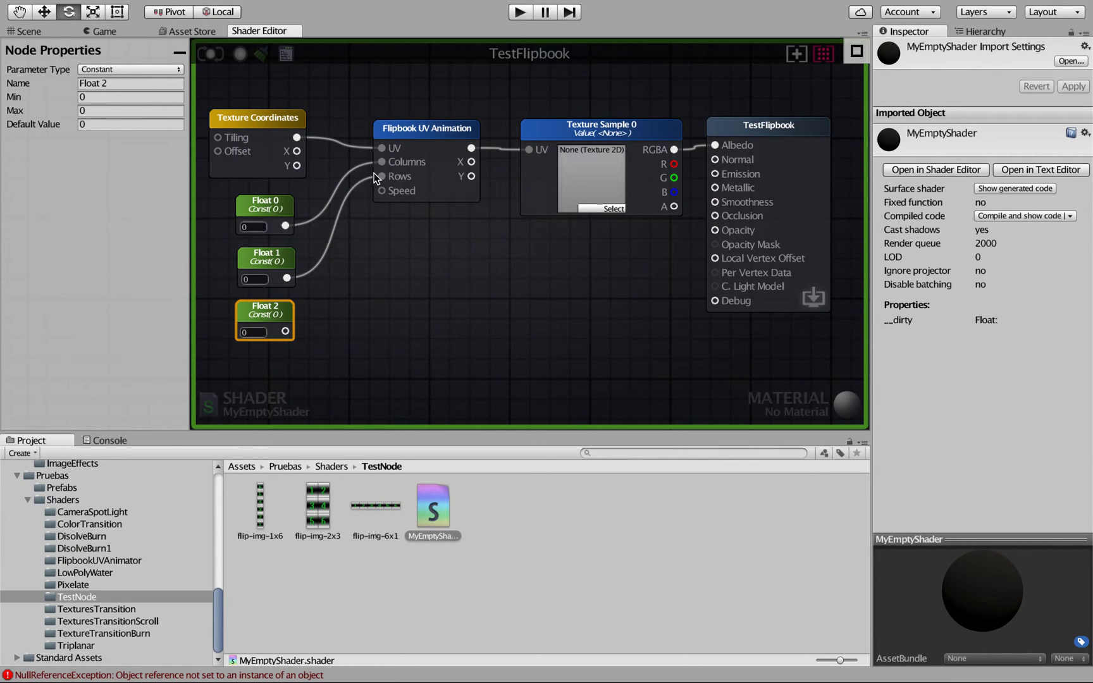
drag(285, 331, 381, 191)
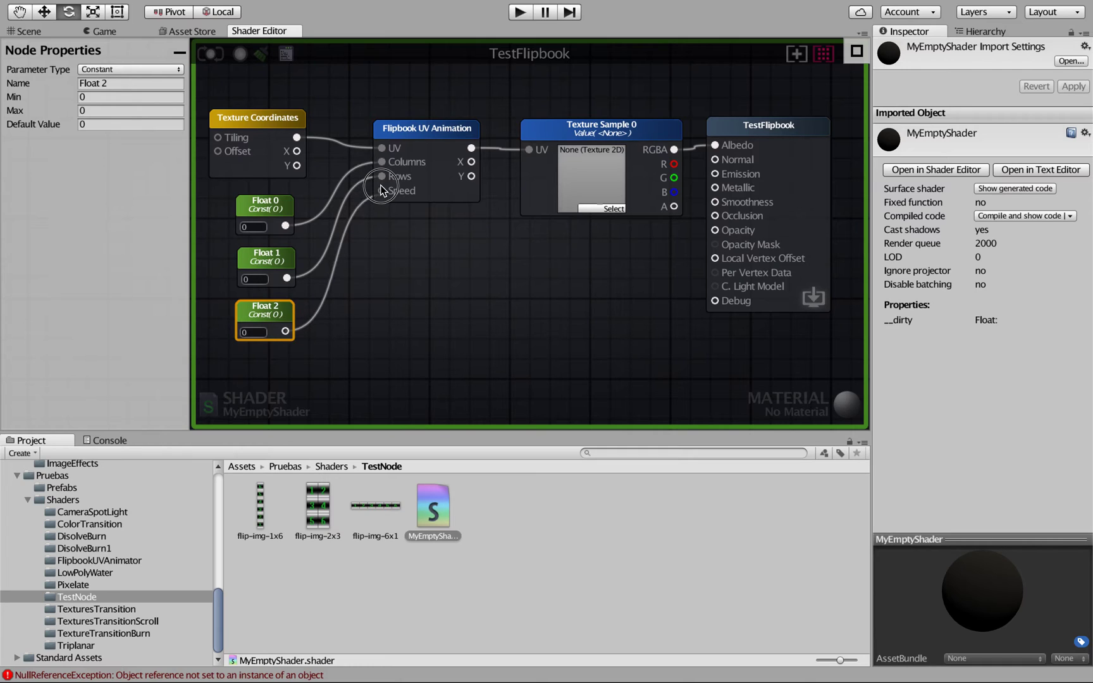
Rename Float 0 to Cols and make it a Property
click(256, 204)
click(115, 83)
text(C)
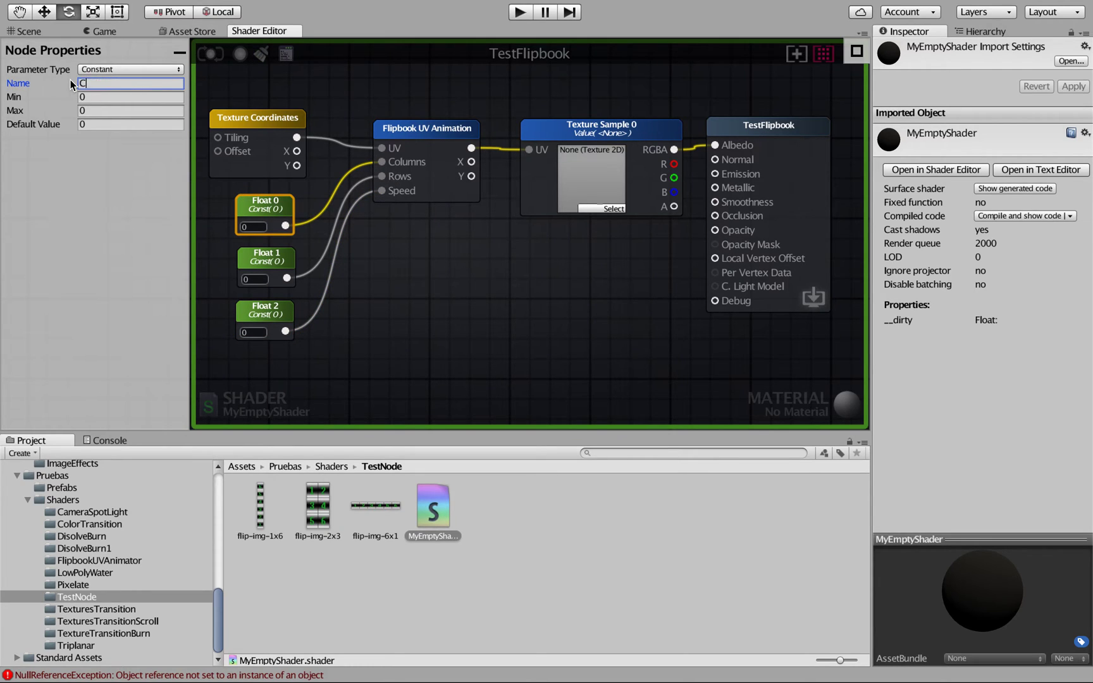
click(101, 70)
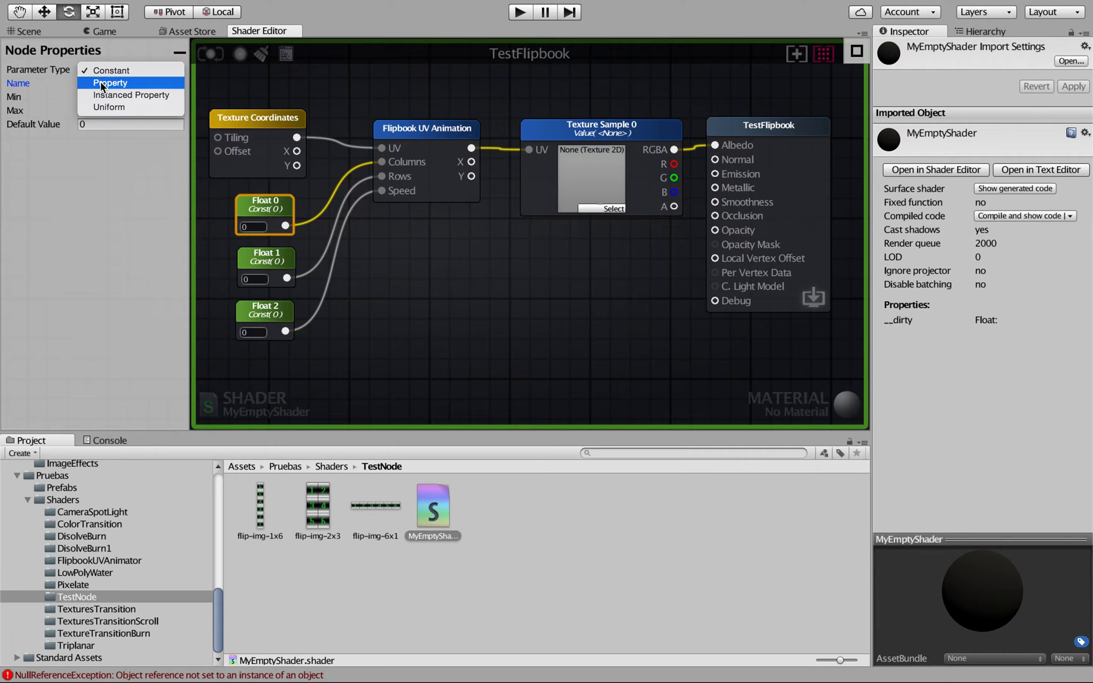
click(102, 85)
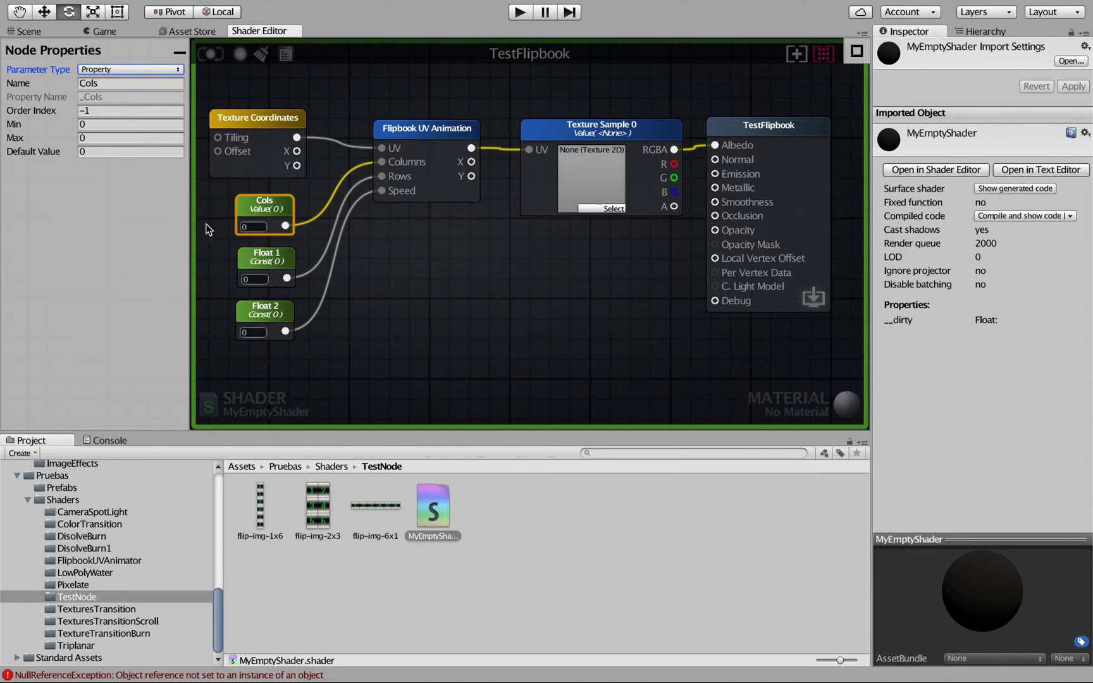
Make Float 1 a Property named Rows
click(266, 255)
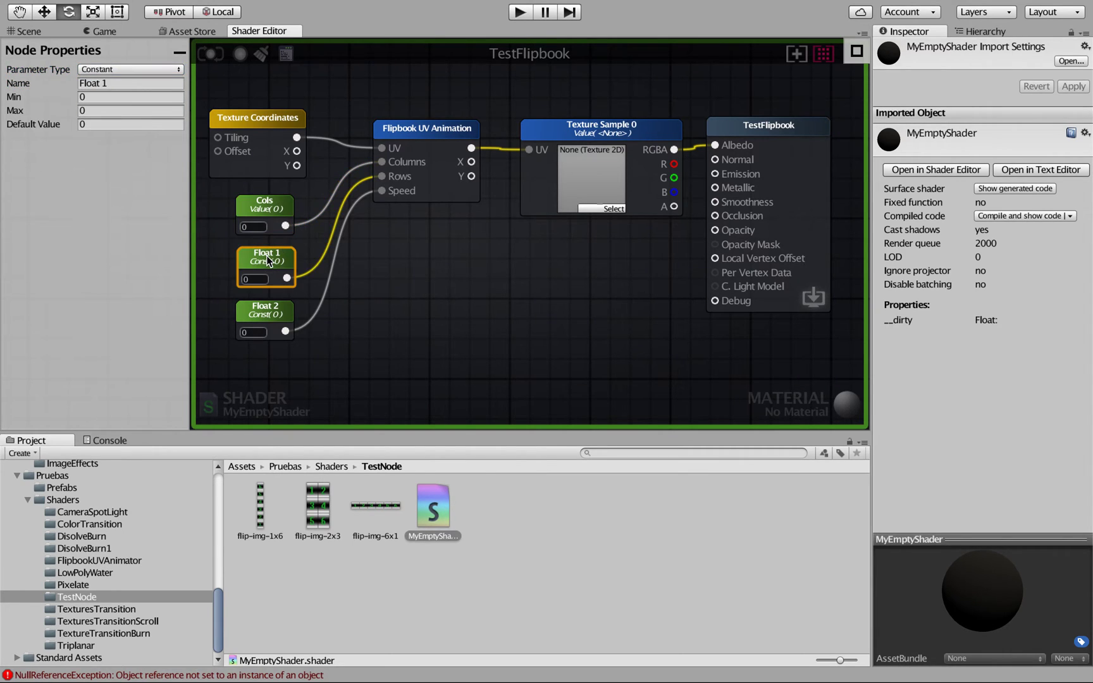
click(129, 68)
click(130, 83)
click(129, 86)
key(ctrl+a)
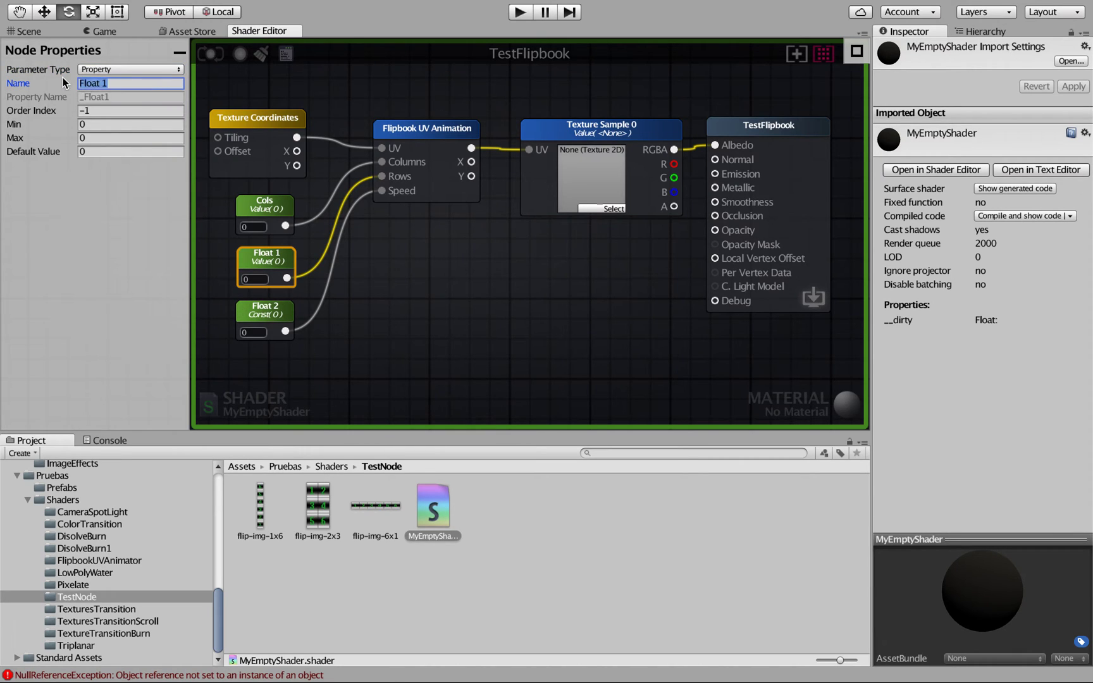
text(Rows)
Make Float 2 a Property named Speed with a Max of 100
click(261, 309)
click(144, 86)
key(ctrl+a)
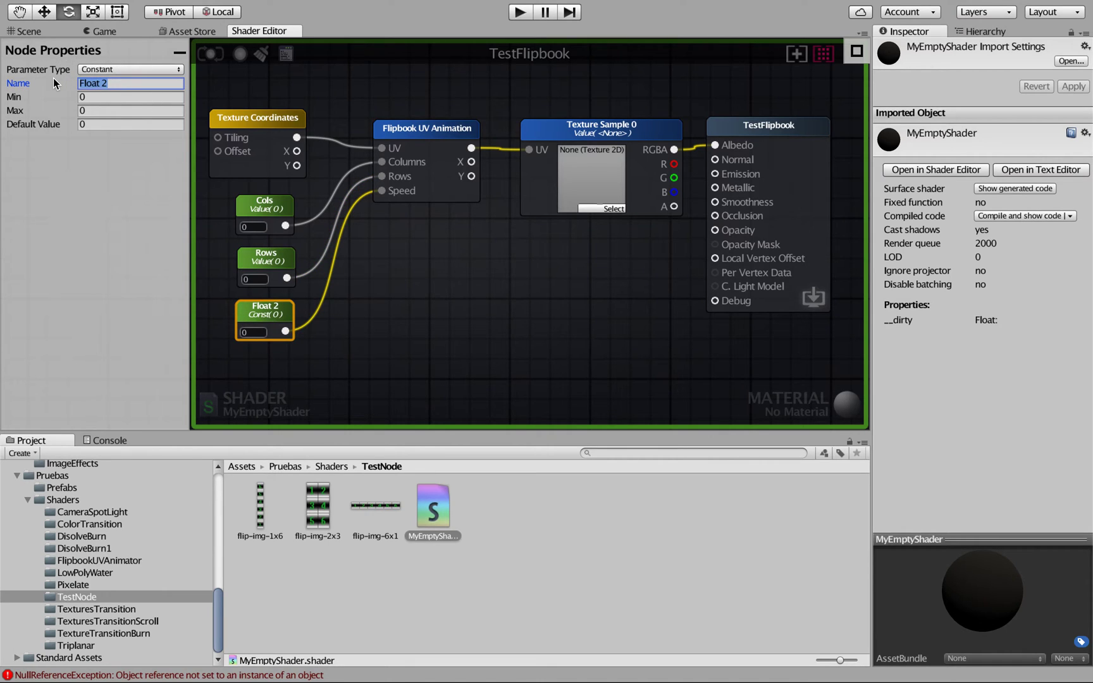
text(Speed)
click(116, 71)
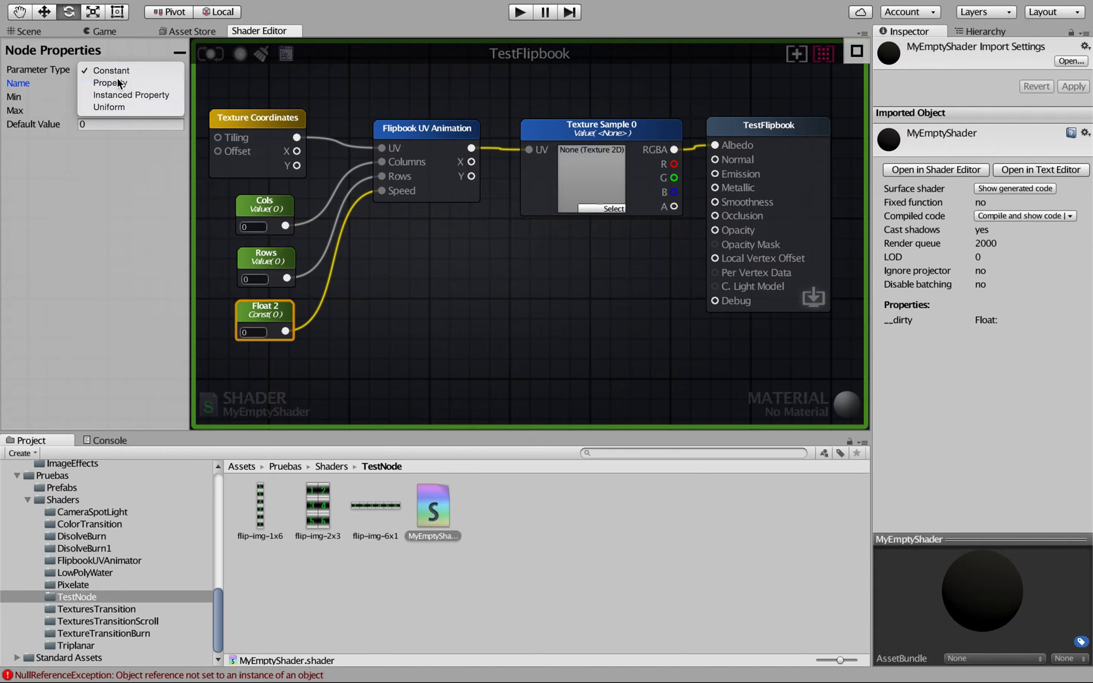
click(113, 81)
click(99, 137)
text(1)
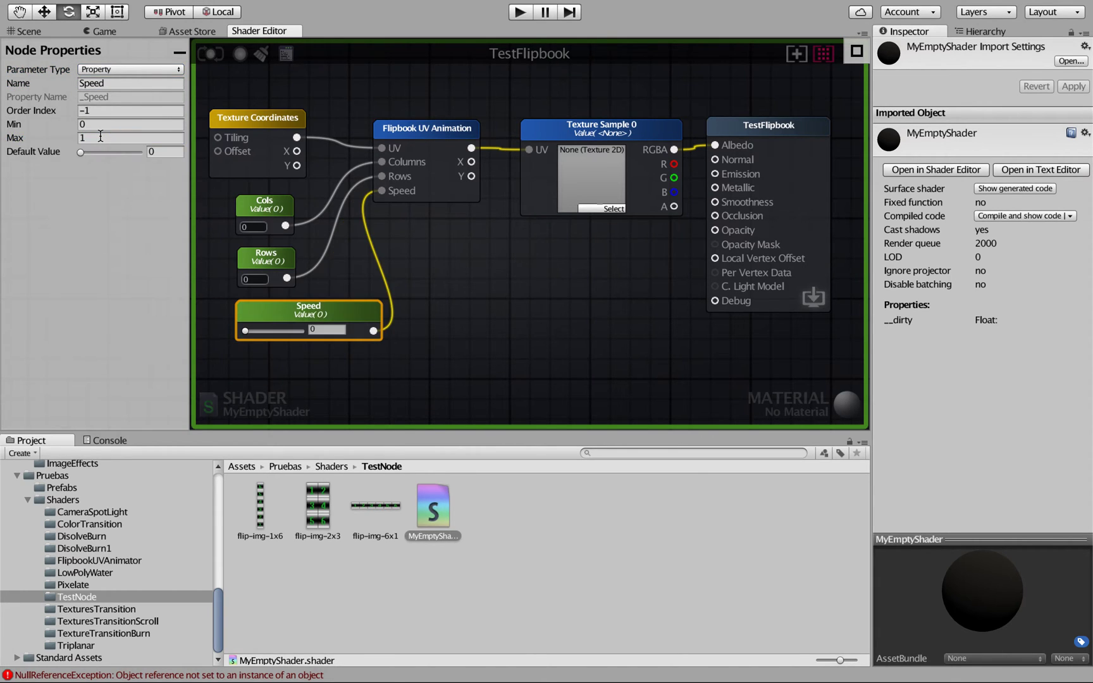
text(100)
drag(301, 299, 275, 300)
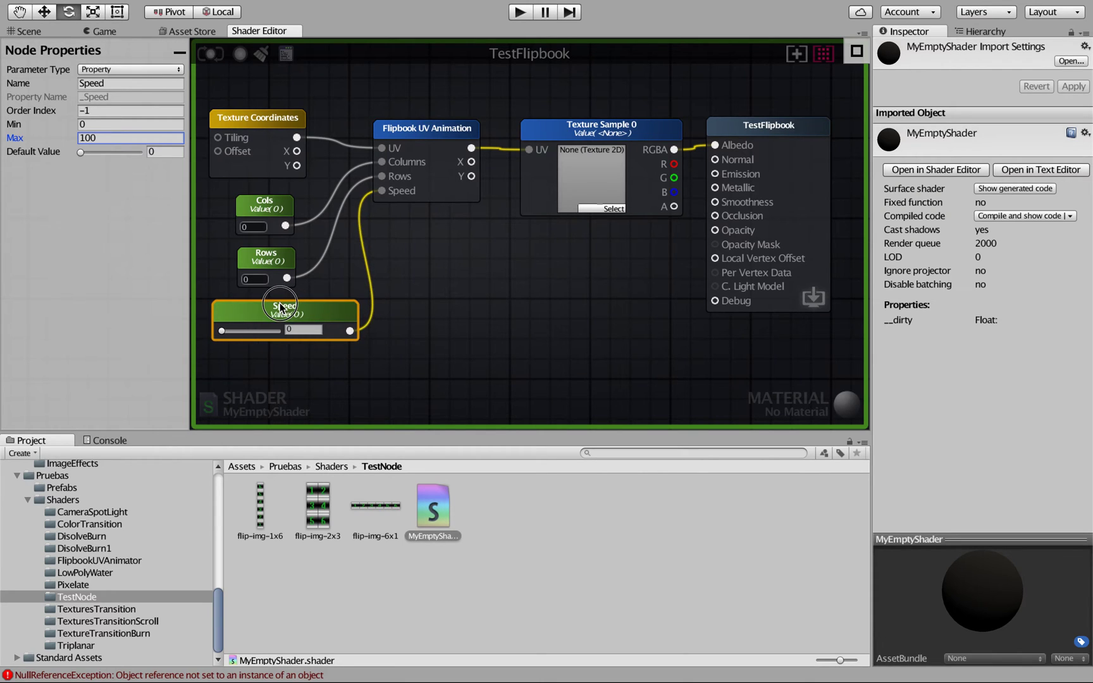
click(565, 129)
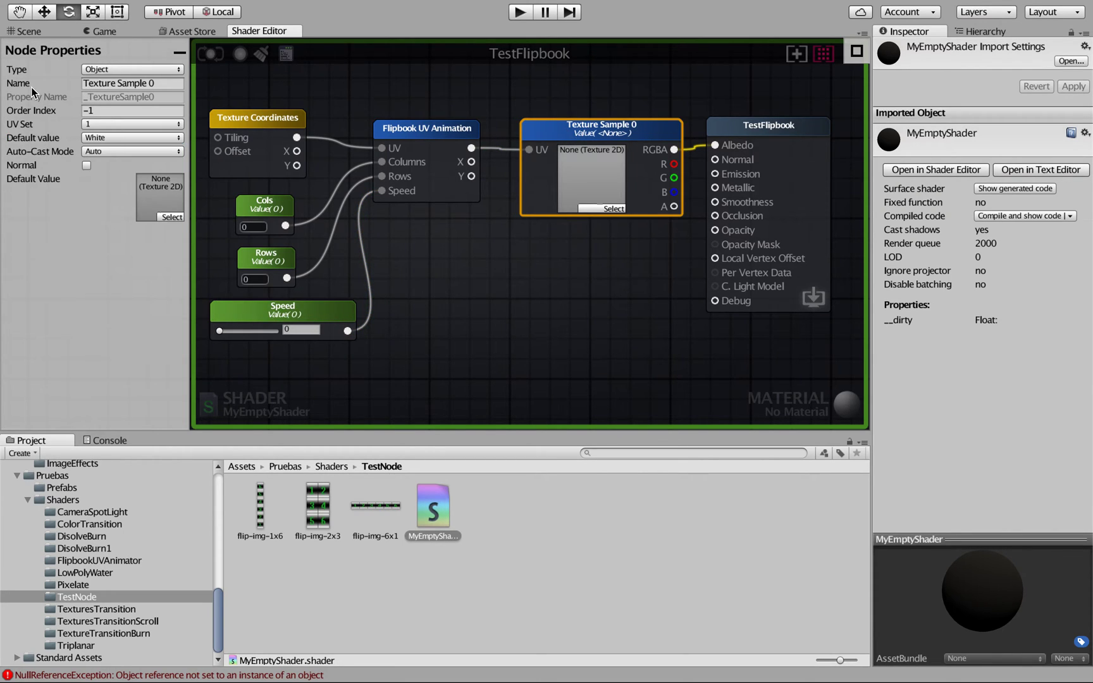
Rename the texture property to Flipbook Texture with order index 0
click(163, 84)
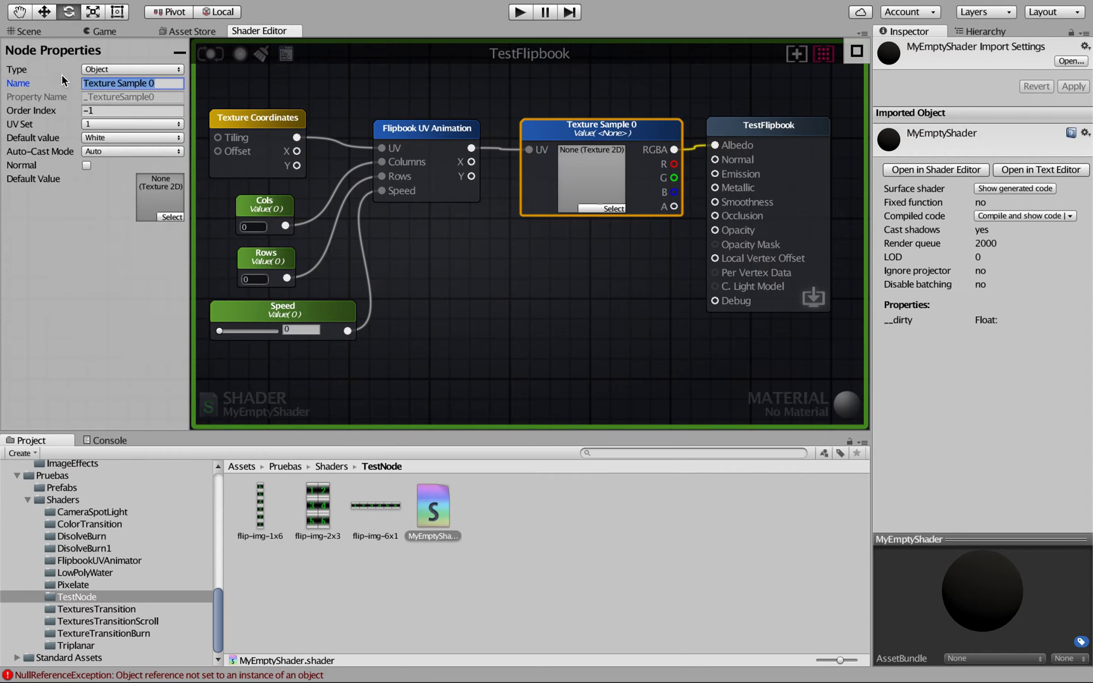
text(Flip)
text(book Texture)
click(108, 112)
text(0)
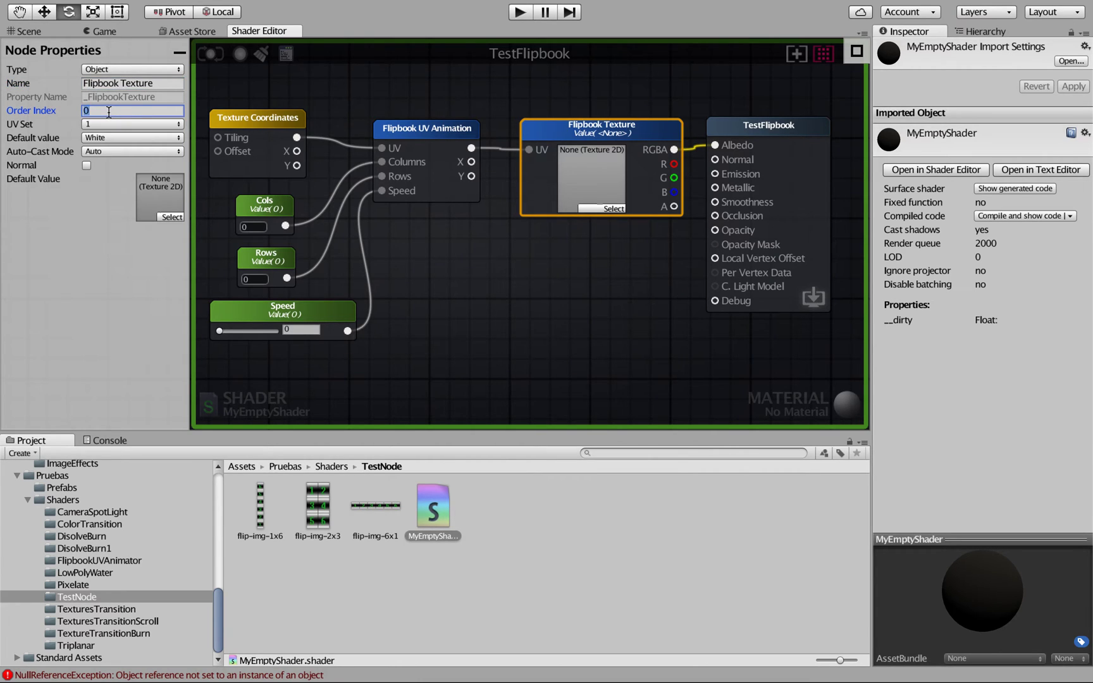
Set order indexes for Cols, Rows (2) and Speed (3)
click(253, 200)
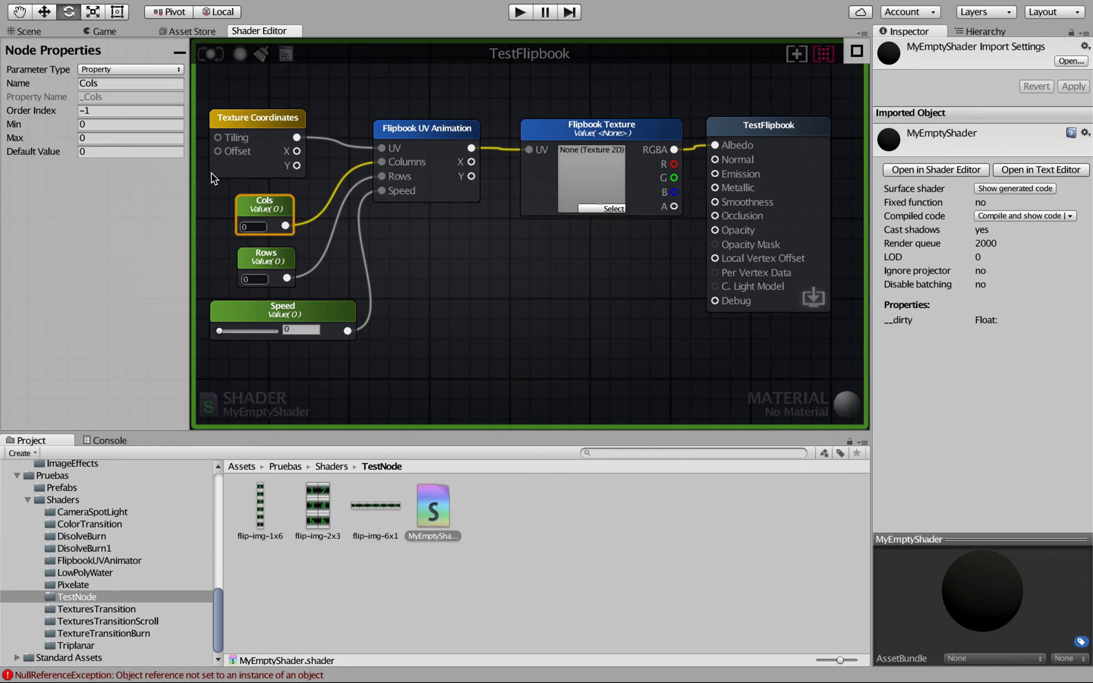
click(137, 113)
click(272, 256)
click(117, 114)
text(2)
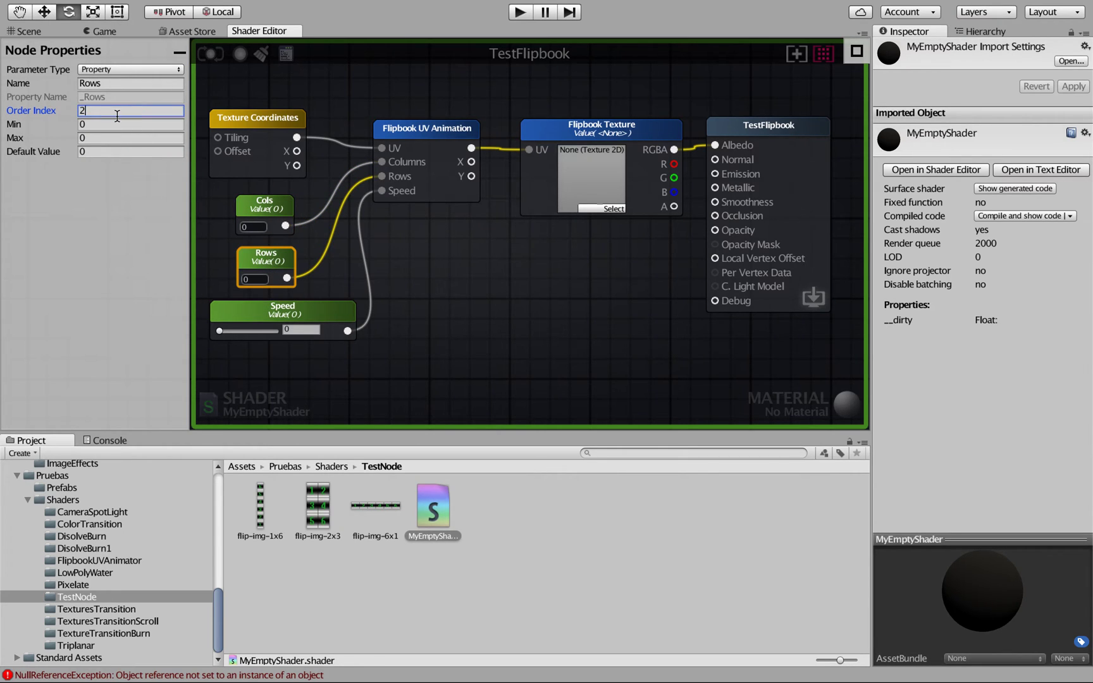
click(263, 316)
click(122, 110)
text(3)
Save the TestFlipbook shader and return to the Scene view
click(454, 260)
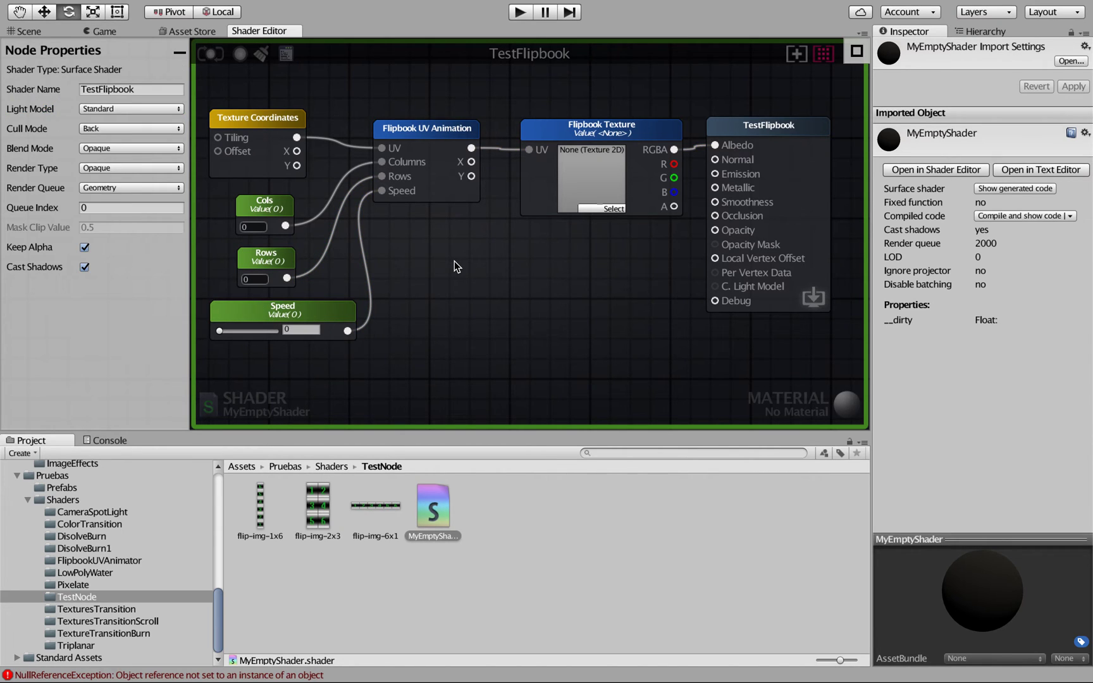
click(208, 54)
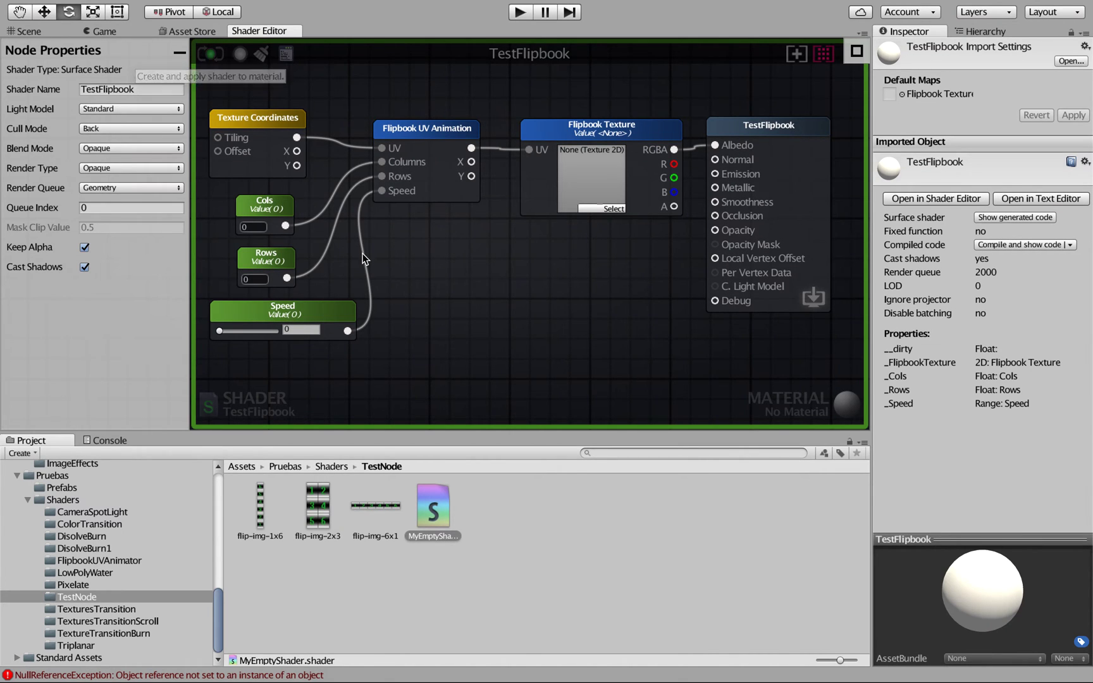
click(29, 32)
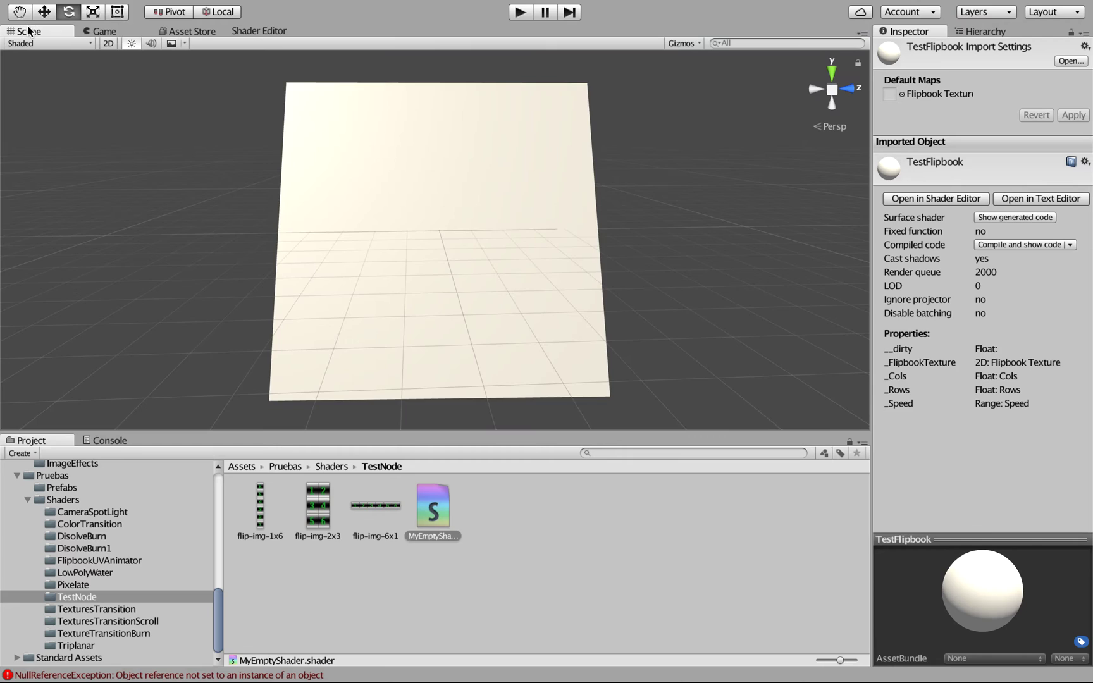
Create a New Material asset in the TestNode folder
click(531, 523)
right_click(531, 523)
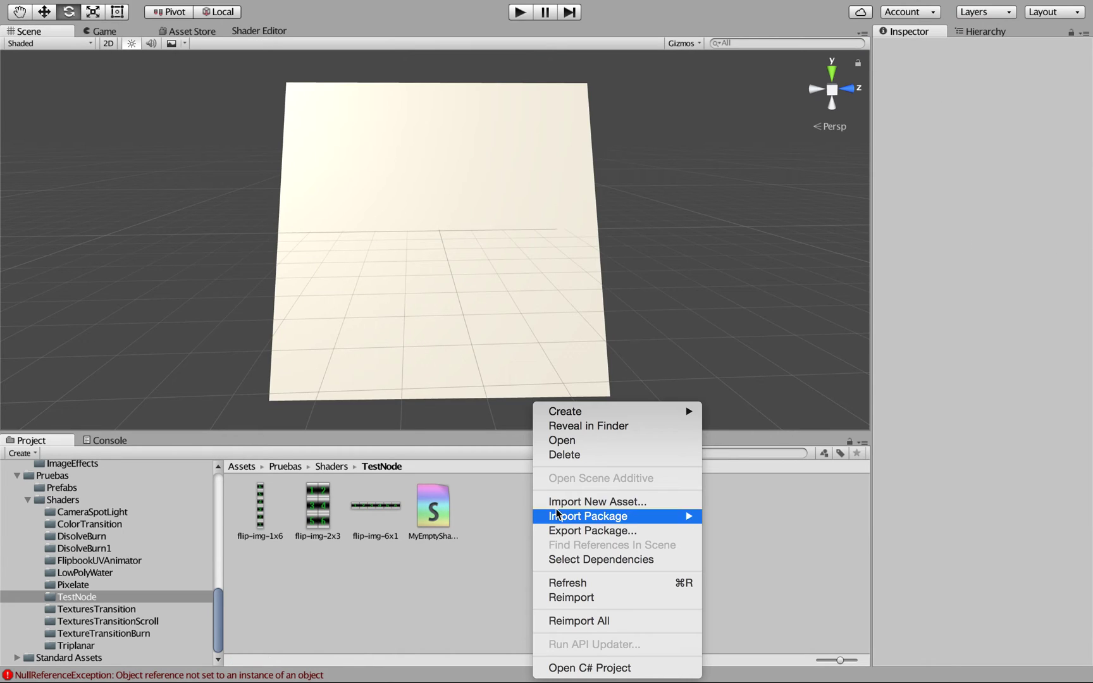
mouse_move(617, 411)
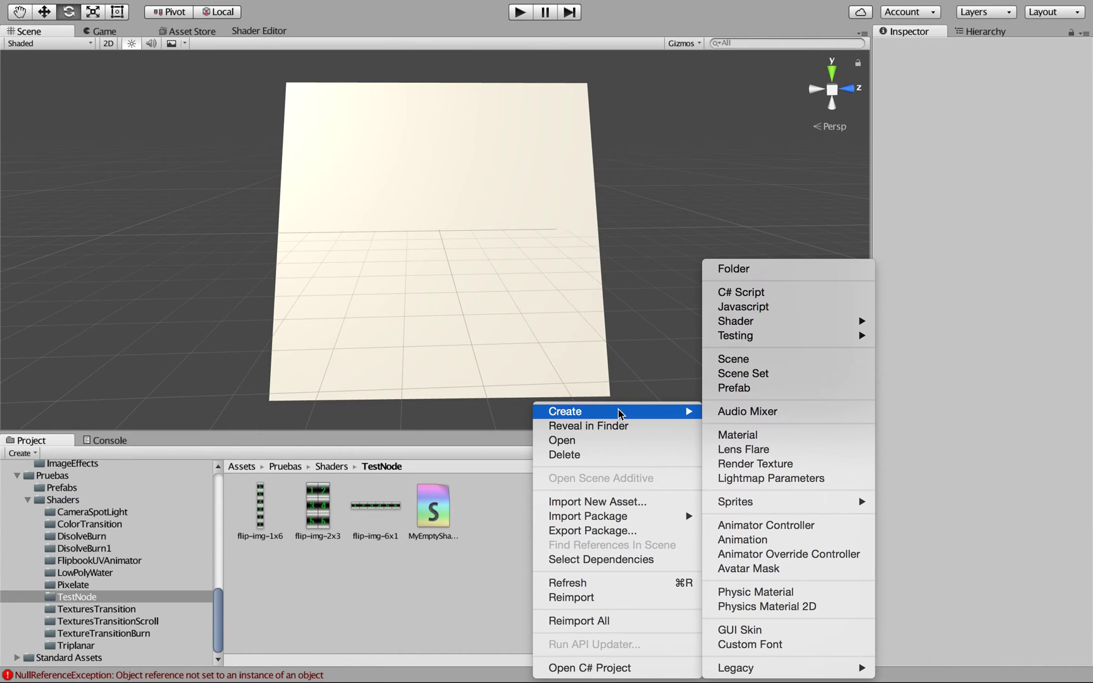
click(756, 437)
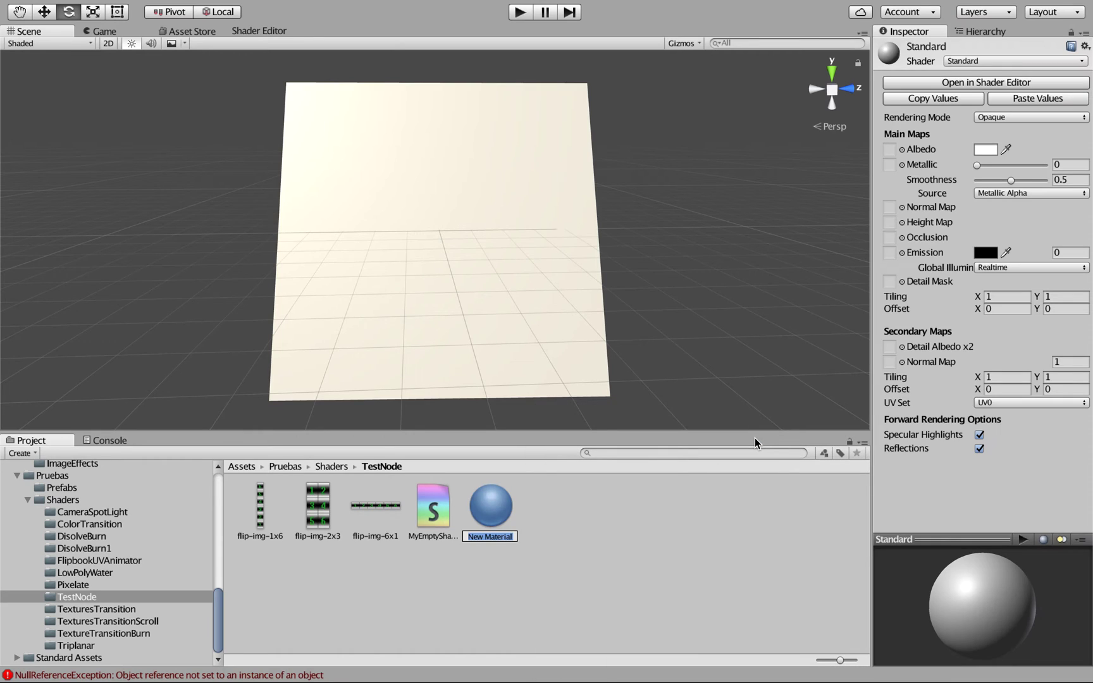
Assign the TestFlipbook shader to New Material and return to the Scene view
click(956, 63)
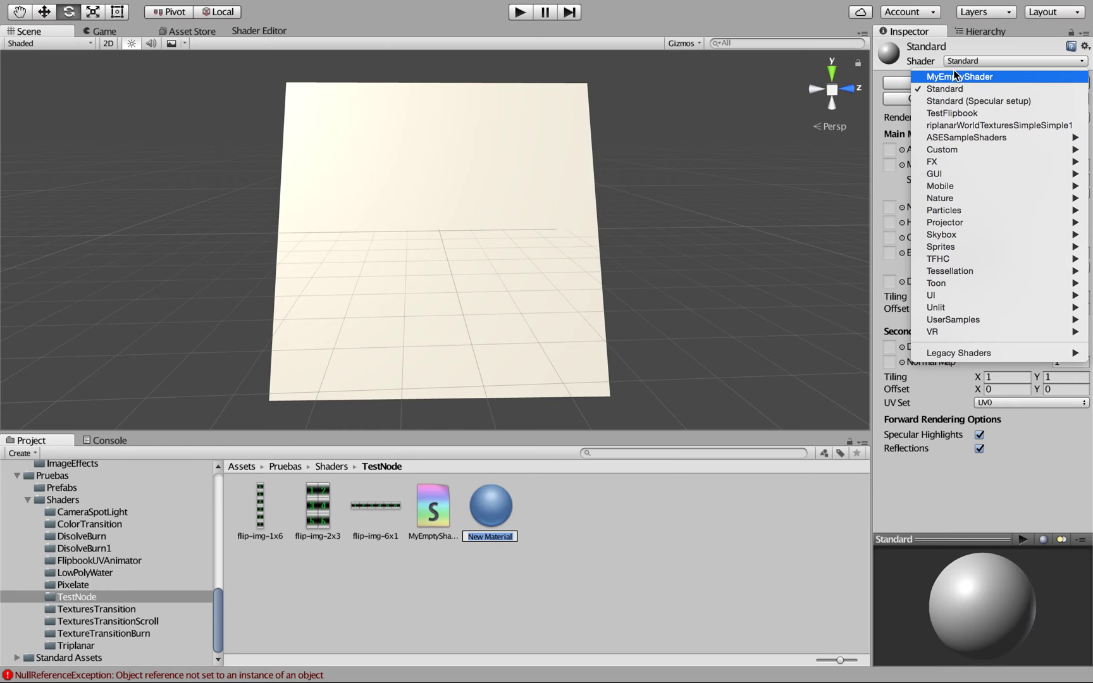
click(958, 113)
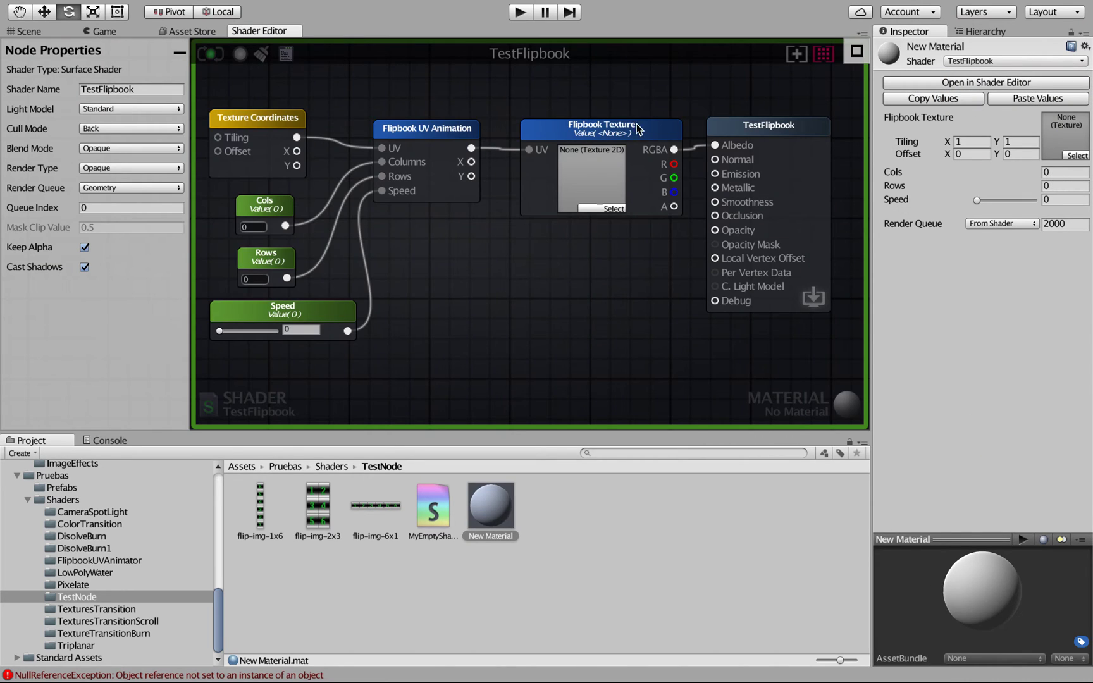
click(37, 32)
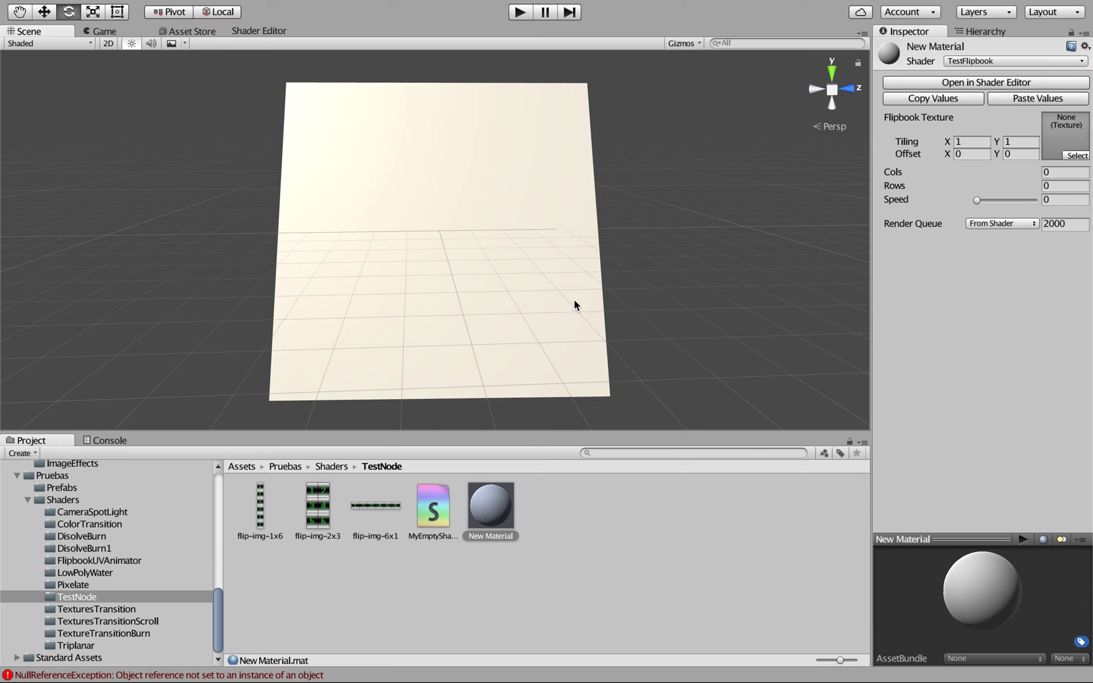
Apply New Material to the plane in the scene
click(316, 517)
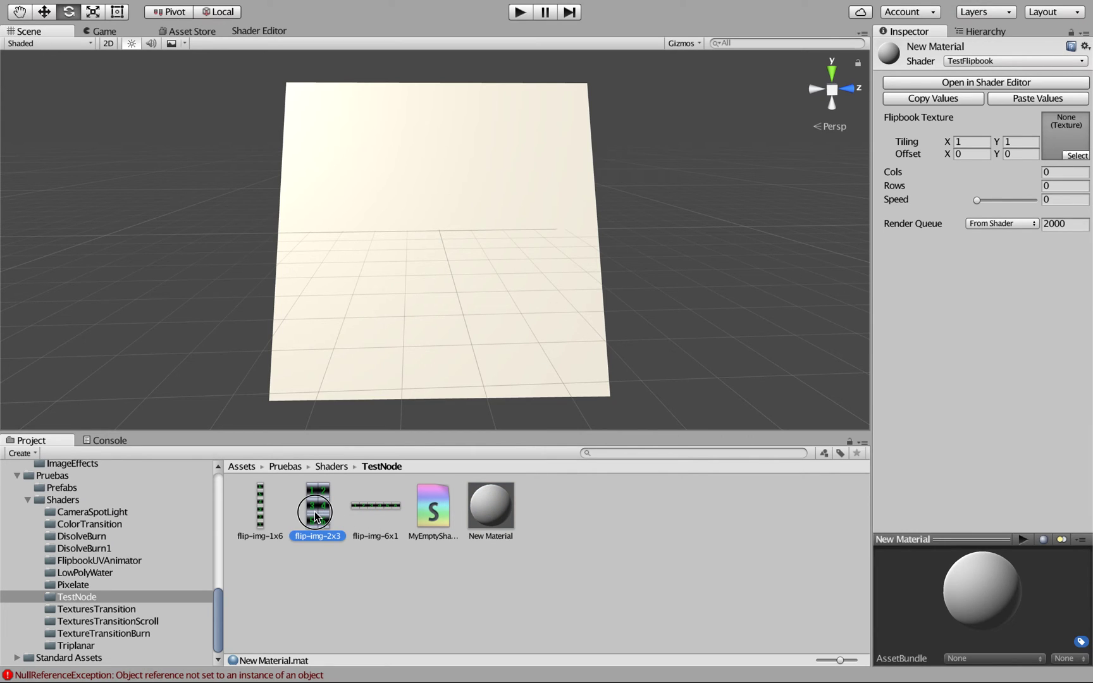
mouse_move(316, 517)
mouse_down()
mouse_move(484, 354)
mouse_move(443, 289)
mouse_up()
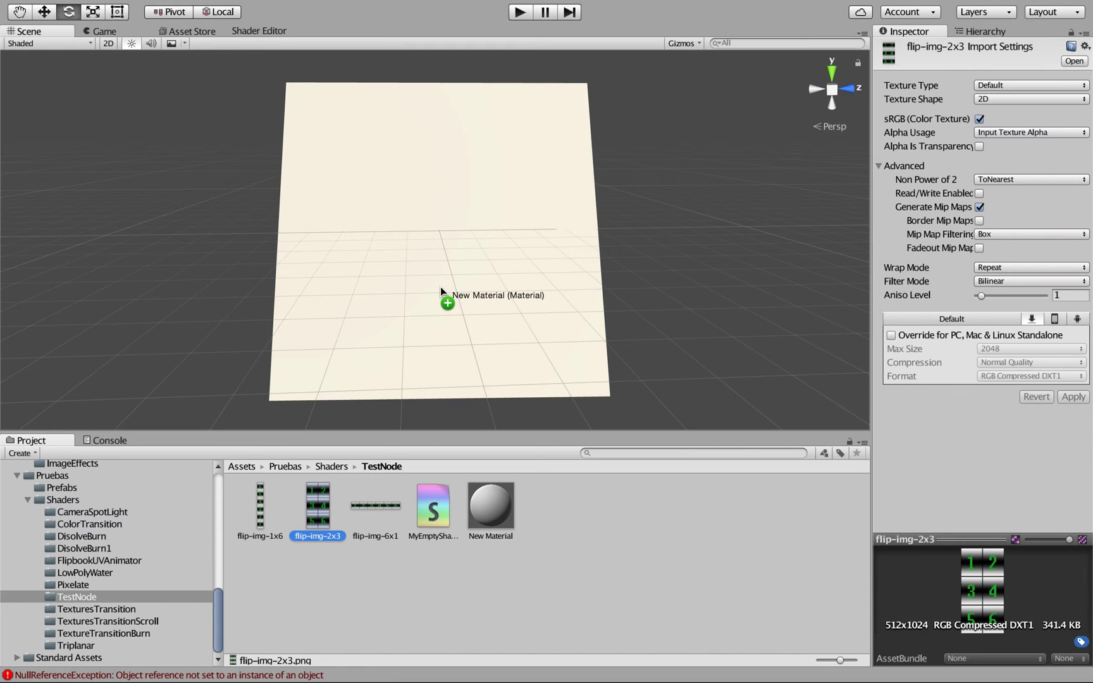
drag(441, 288, 440, 293)
click(454, 310)
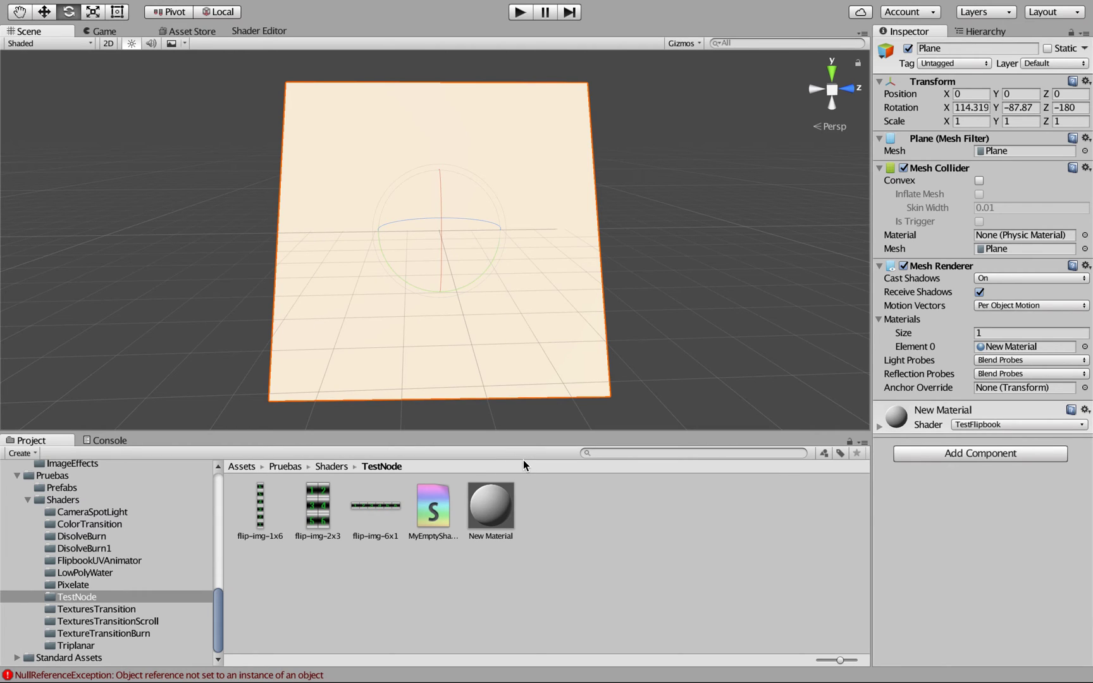
Give New Material the flip-img-2x3 texture with Cols 2 and Rows 3, then enter Play mode
click(501, 498)
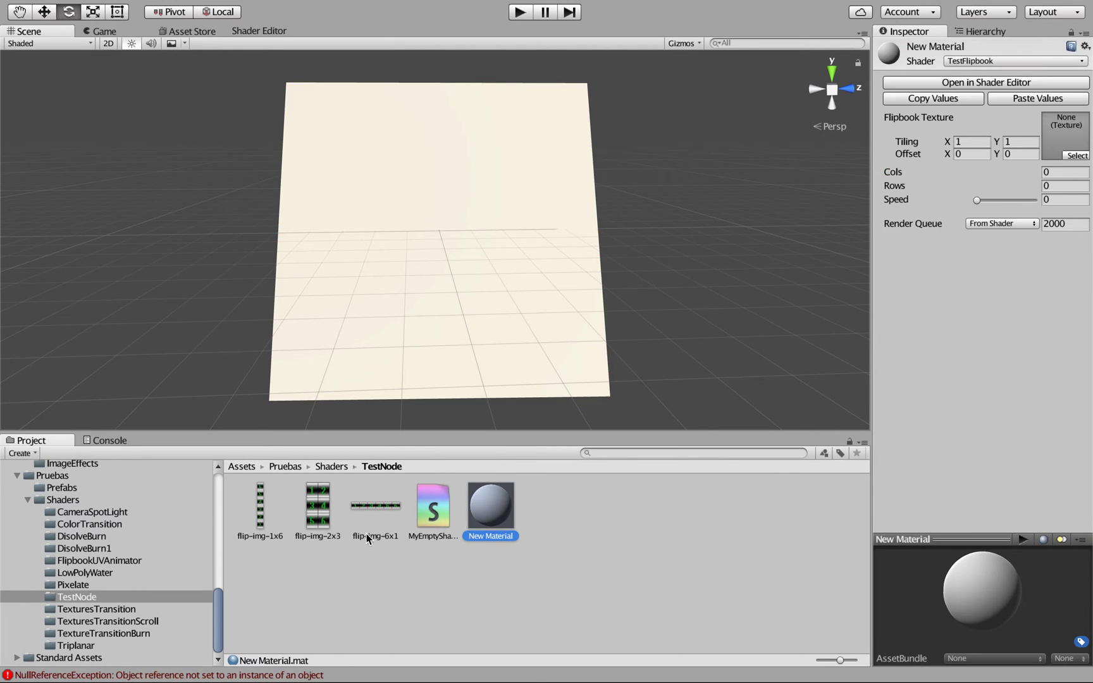
drag(312, 514, 1061, 144)
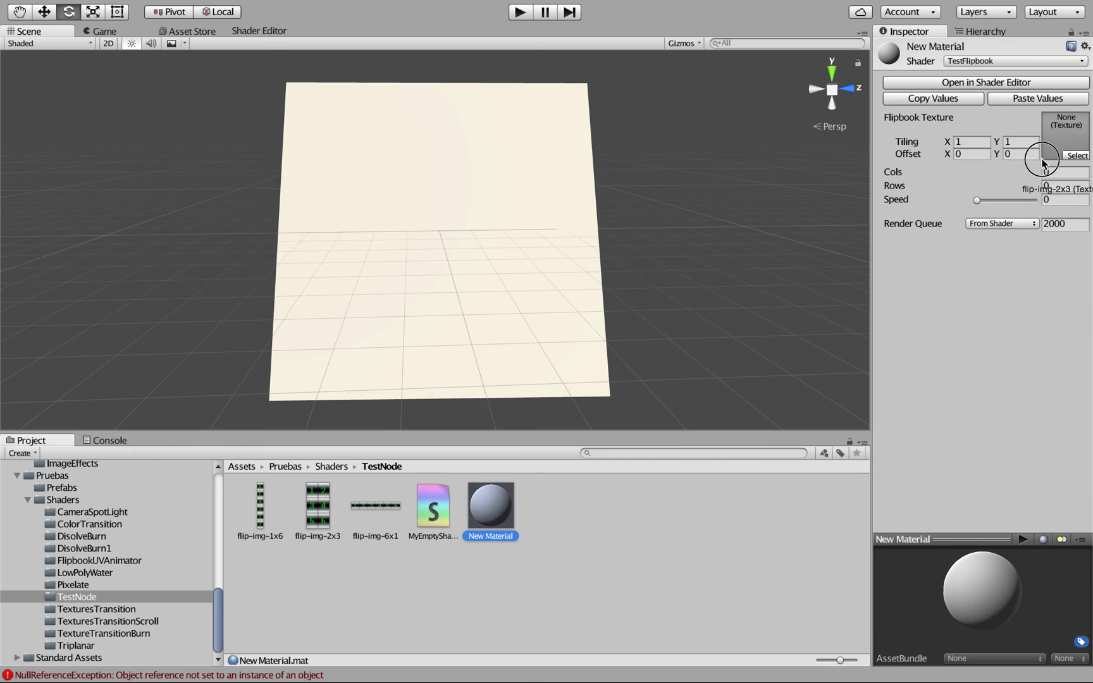
click(1061, 177)
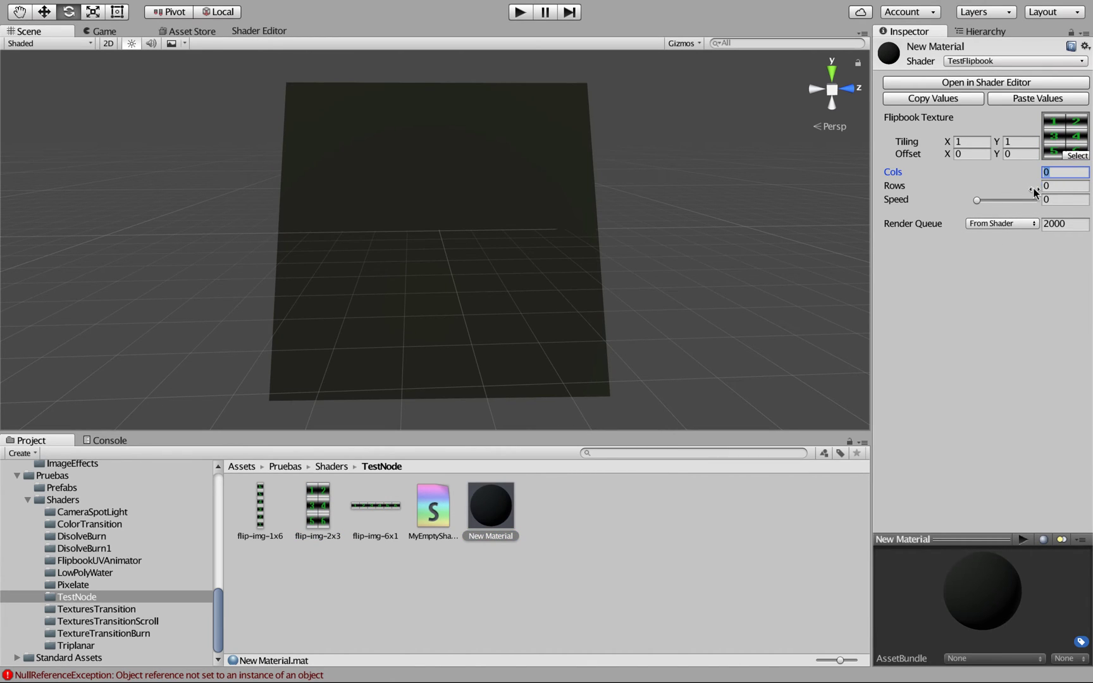
text(2)
click(1051, 187)
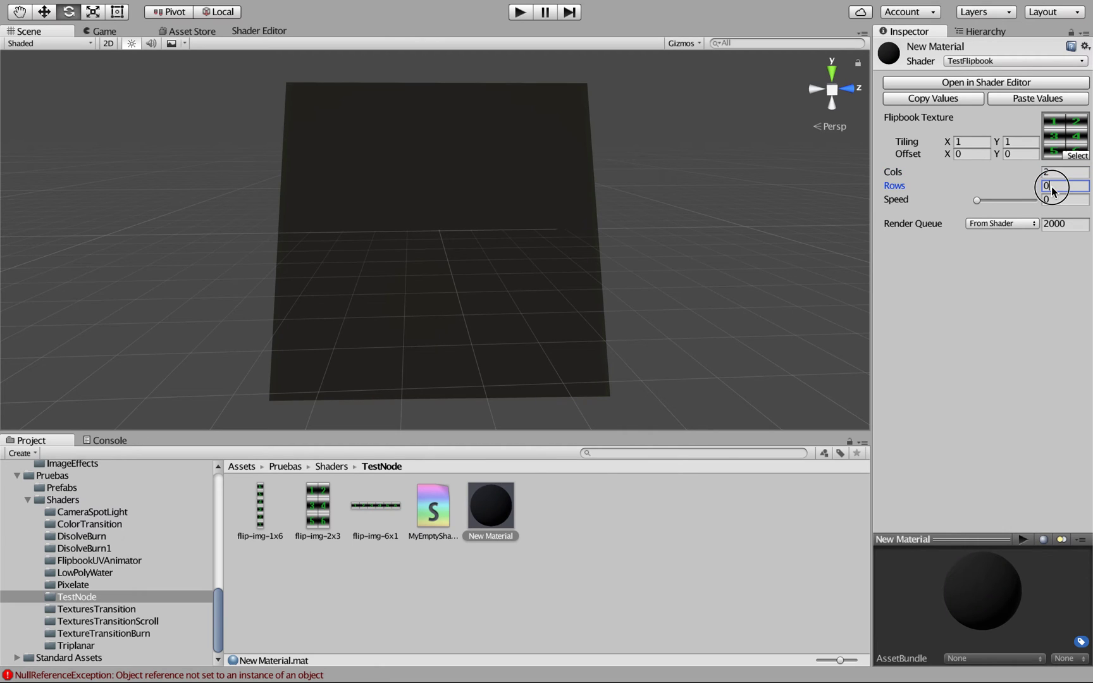
text(3)
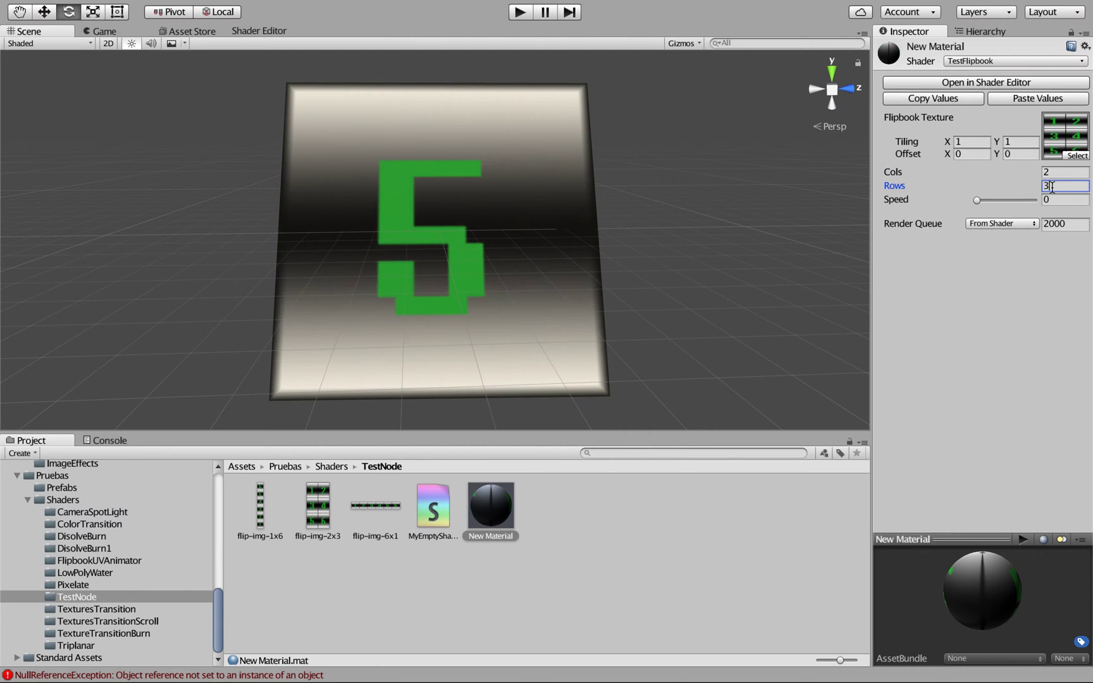
click(512, 13)
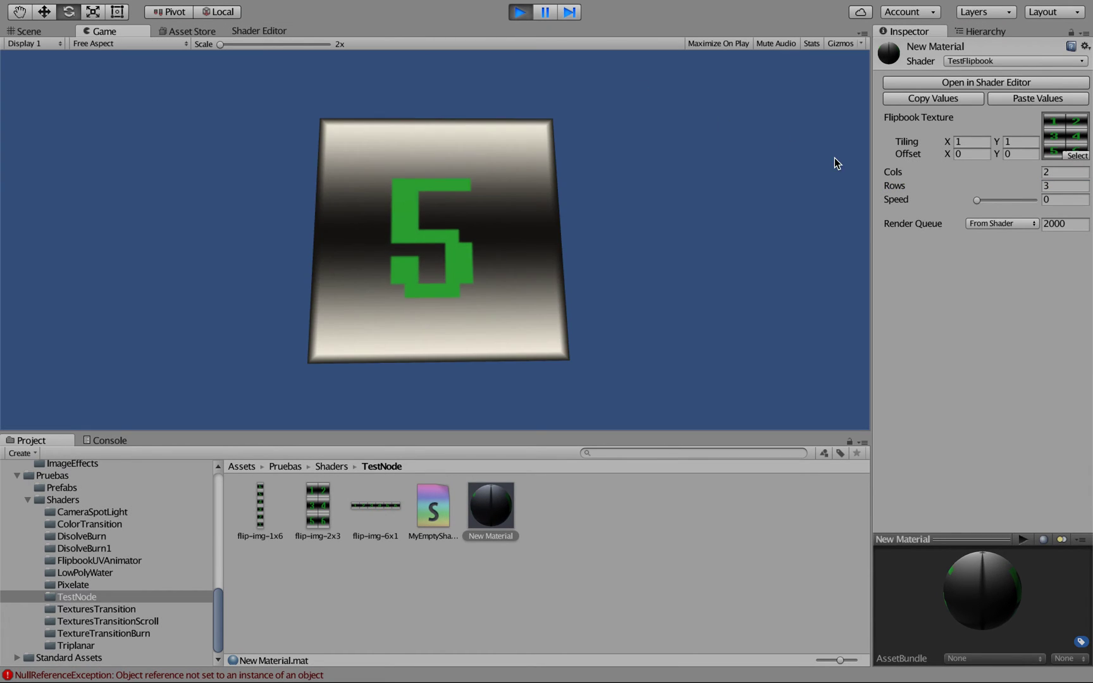
Try Speed values 1, 2, 10 and 64 on New Material, settling back at 1
click(1060, 199)
text(1)
click(1026, 200)
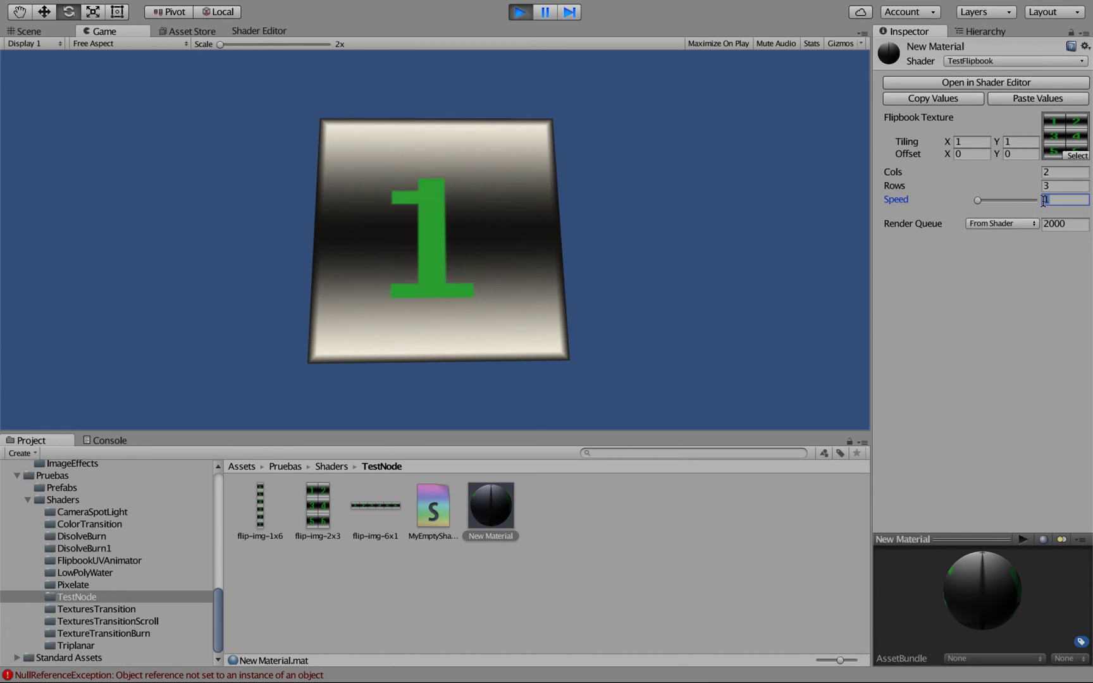
text(2)
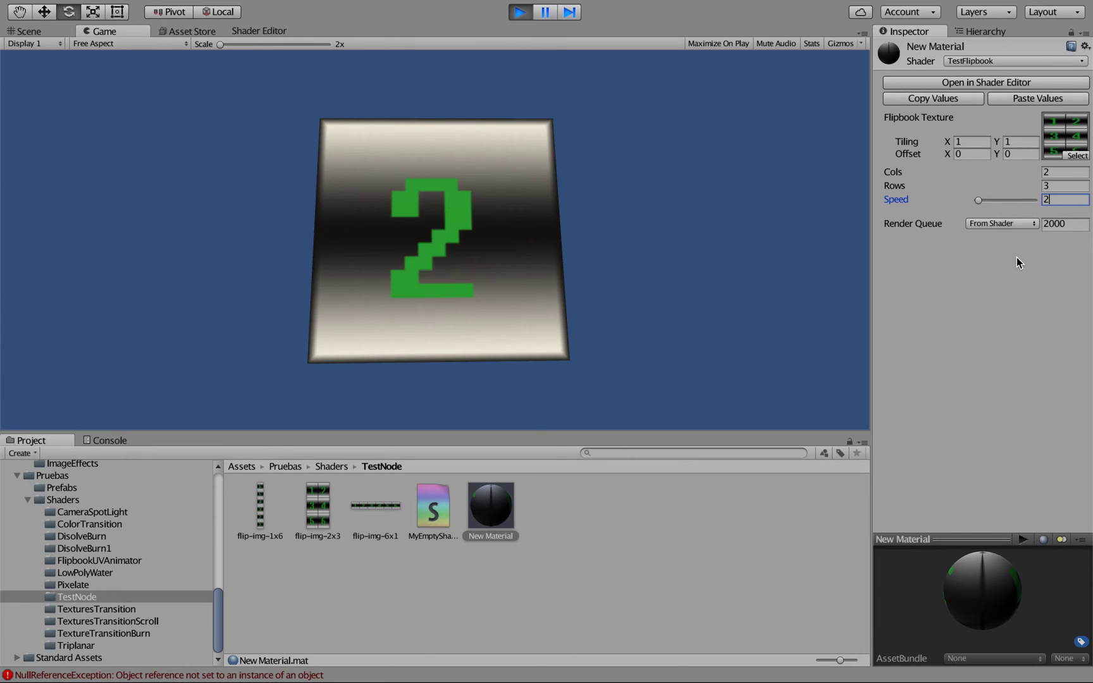
key(BackSpace)
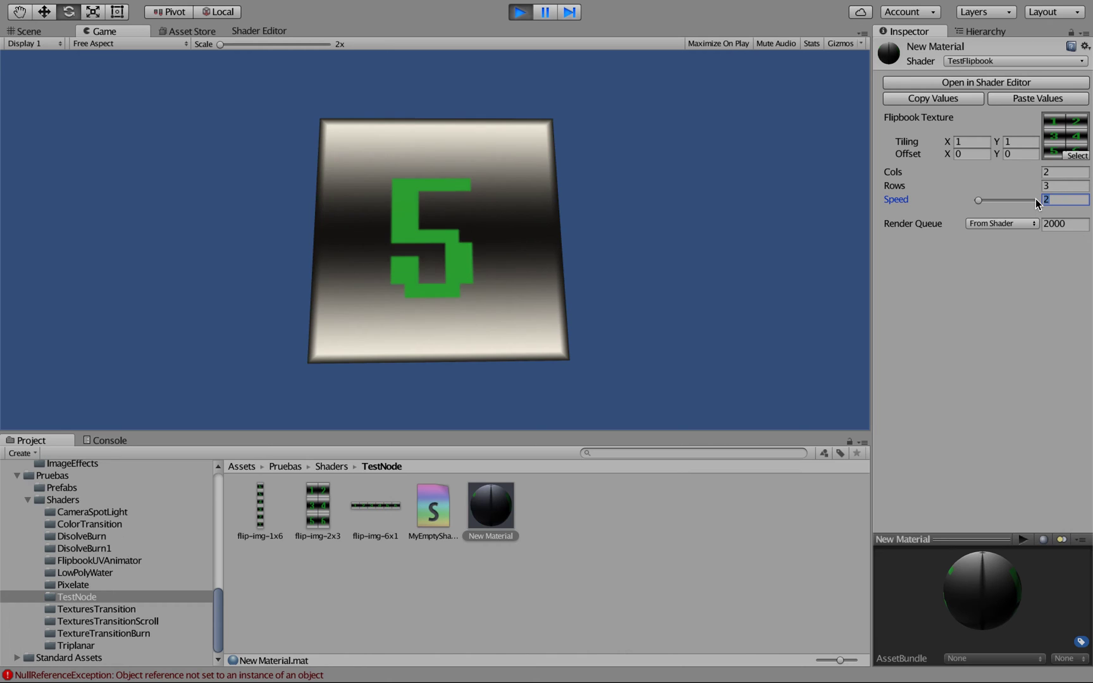
text(10)
click(1014, 201)
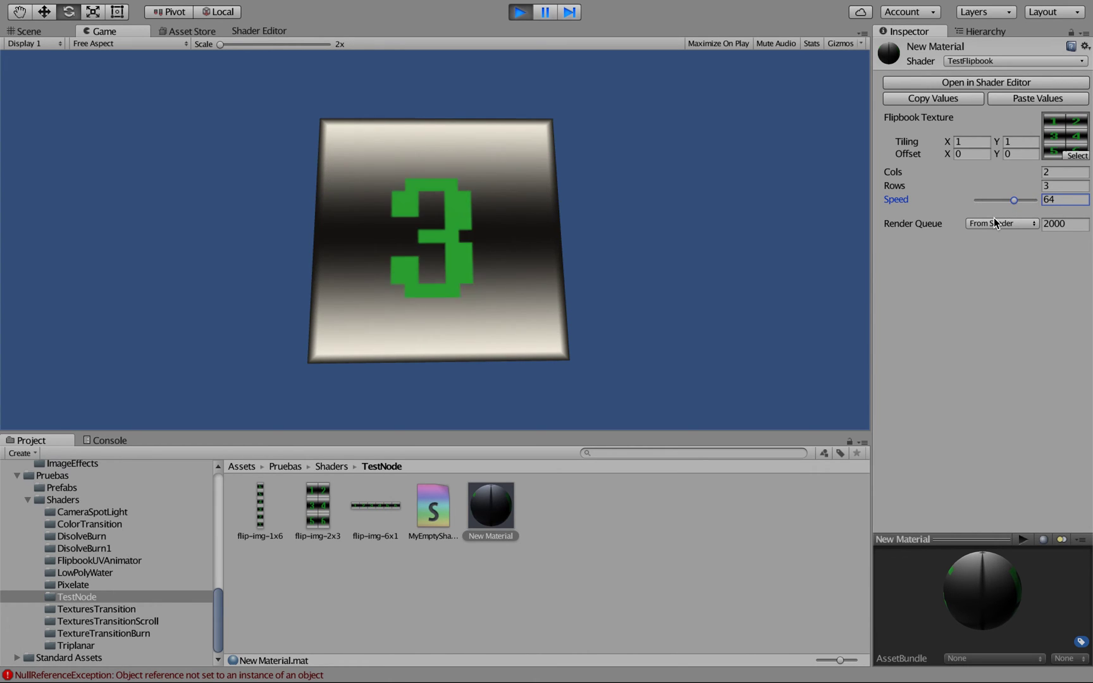
double_click(1067, 201)
text(1)
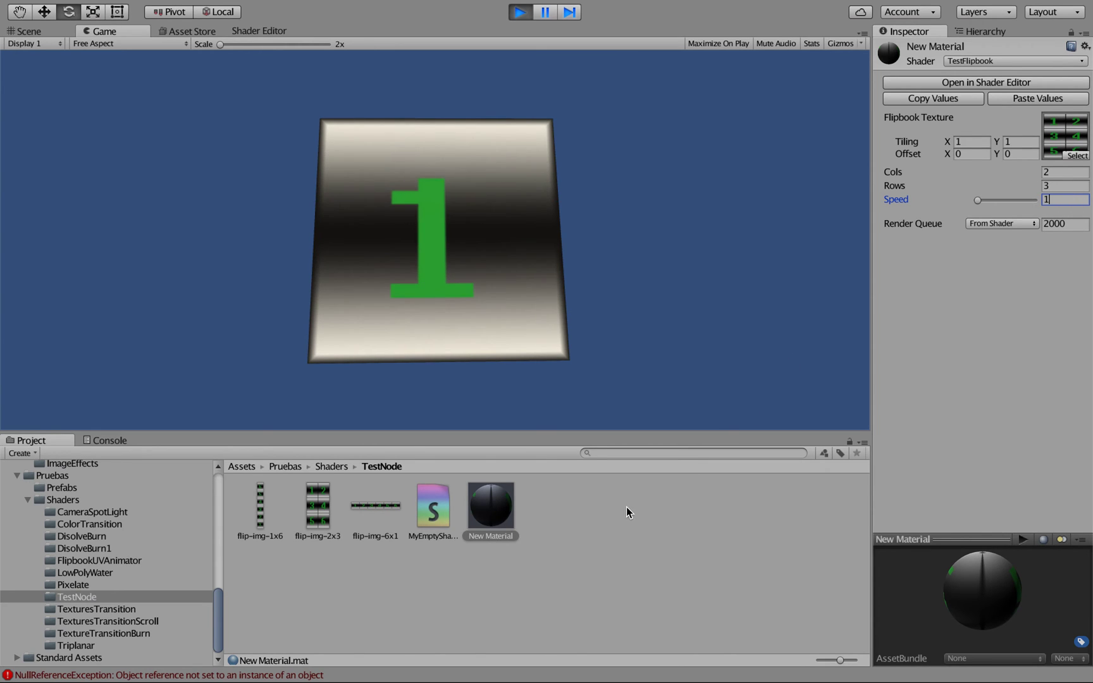
click(258, 504)
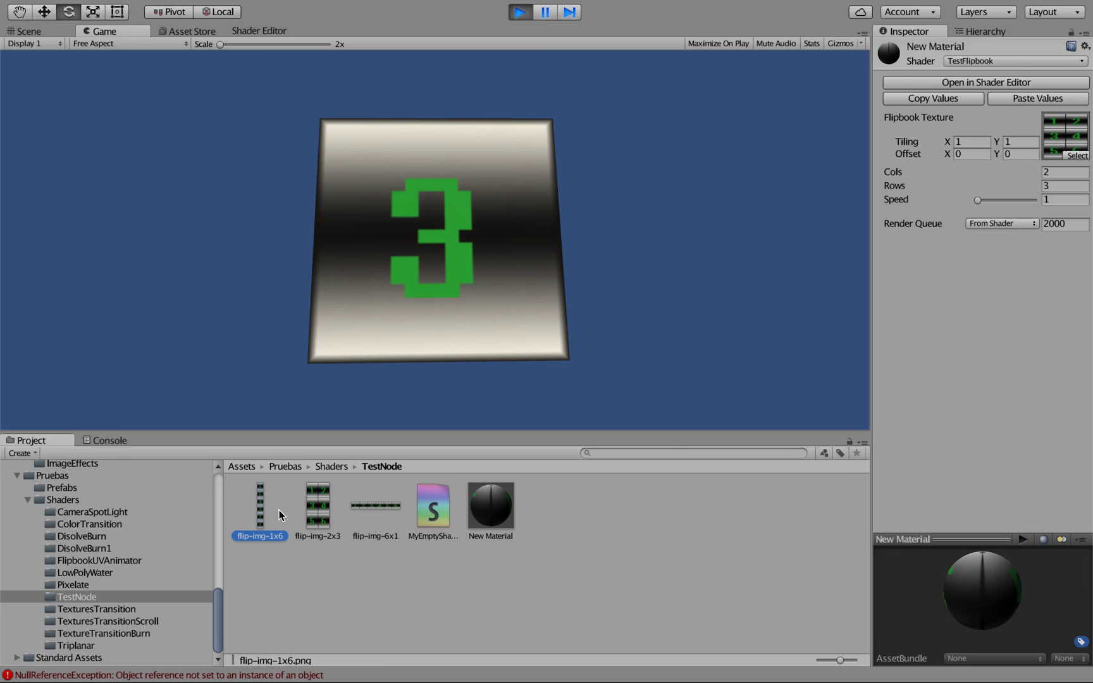
Use the flip-img-6x1 sprite sheet with Cols 6 and Rows 1
click(492, 513)
mouse_move(373, 506)
mouse_down()
mouse_move(890, 337)
mouse_move(1073, 143)
mouse_up()
click(1064, 171)
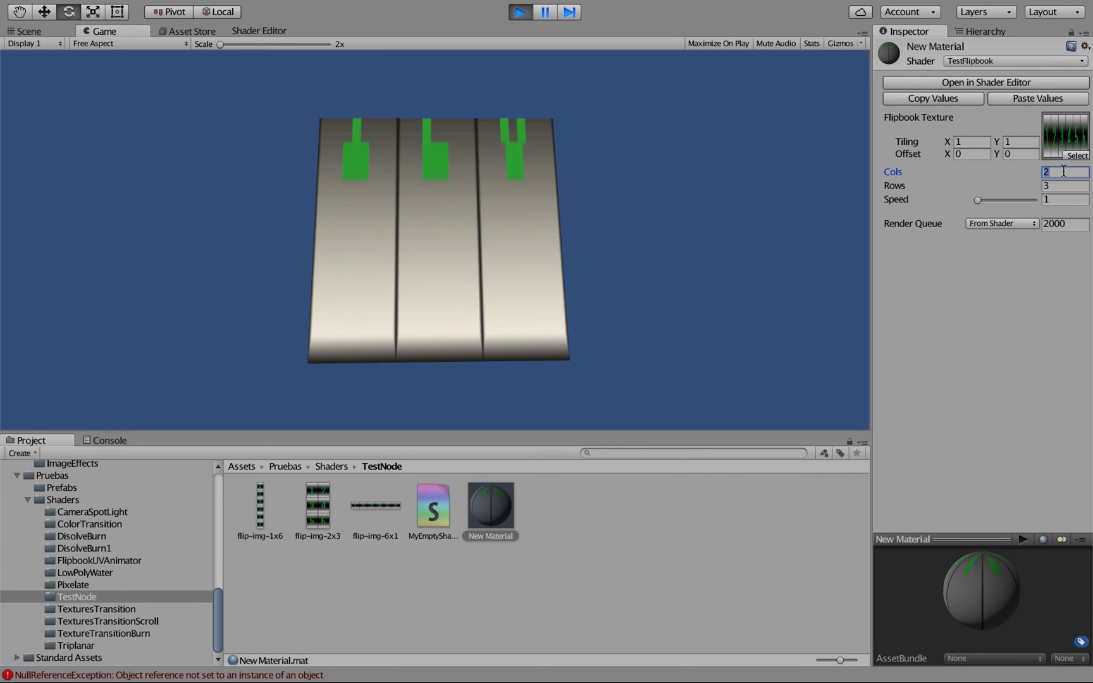
text(6)
key(Tab)
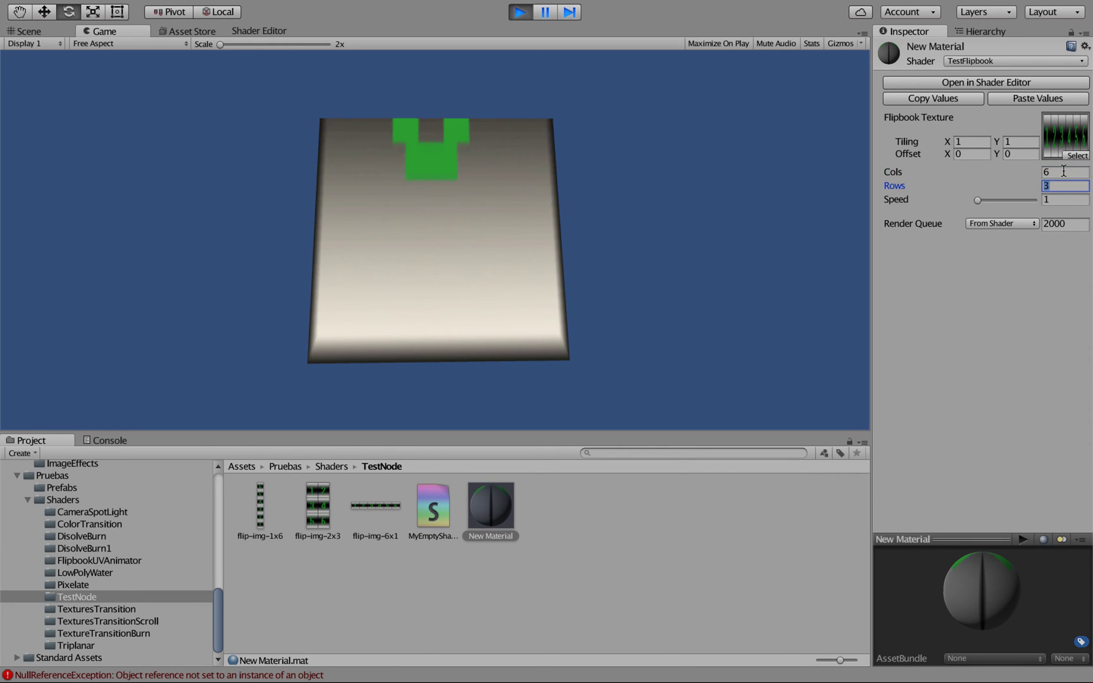
text(1)
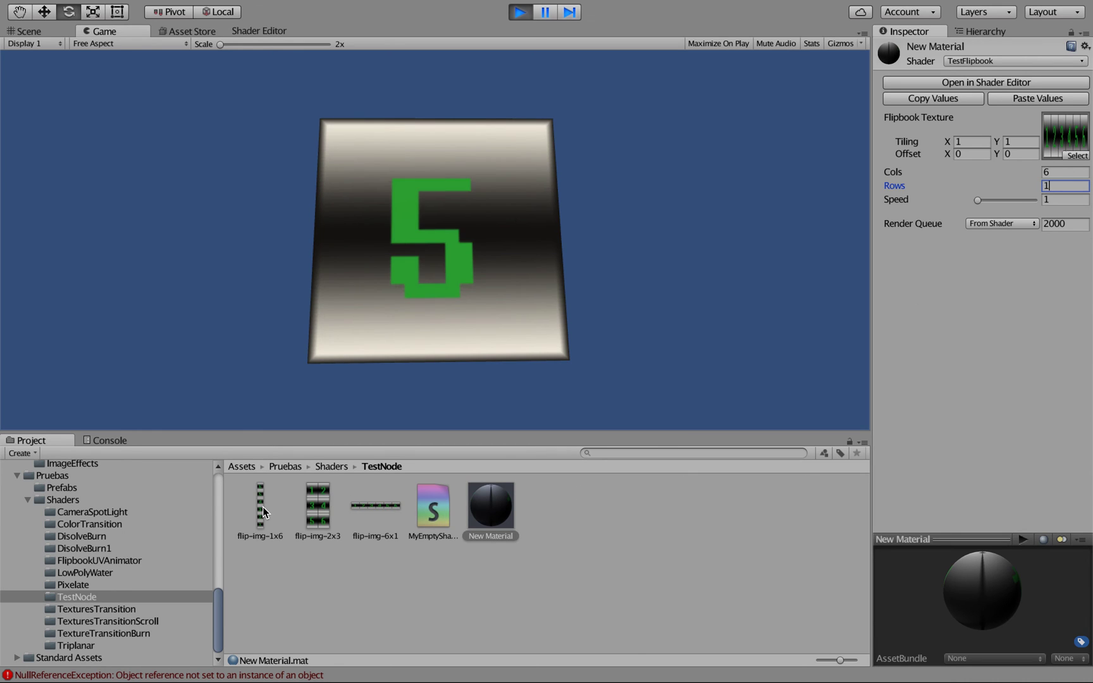
Switch to the flip-img-1x6 sprite sheet with Cols 1 and Rows 6
mouse_move(257, 507)
mouse_down()
mouse_move(1029, 118)
mouse_move(1057, 140)
mouse_up()
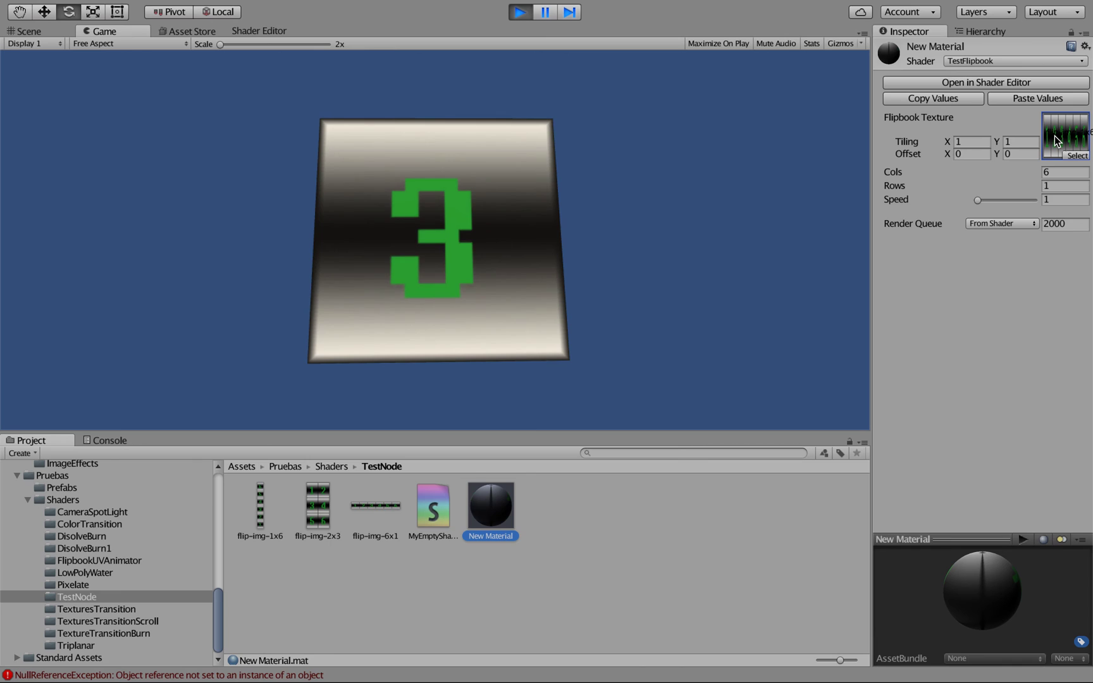
key(ctrl+z)
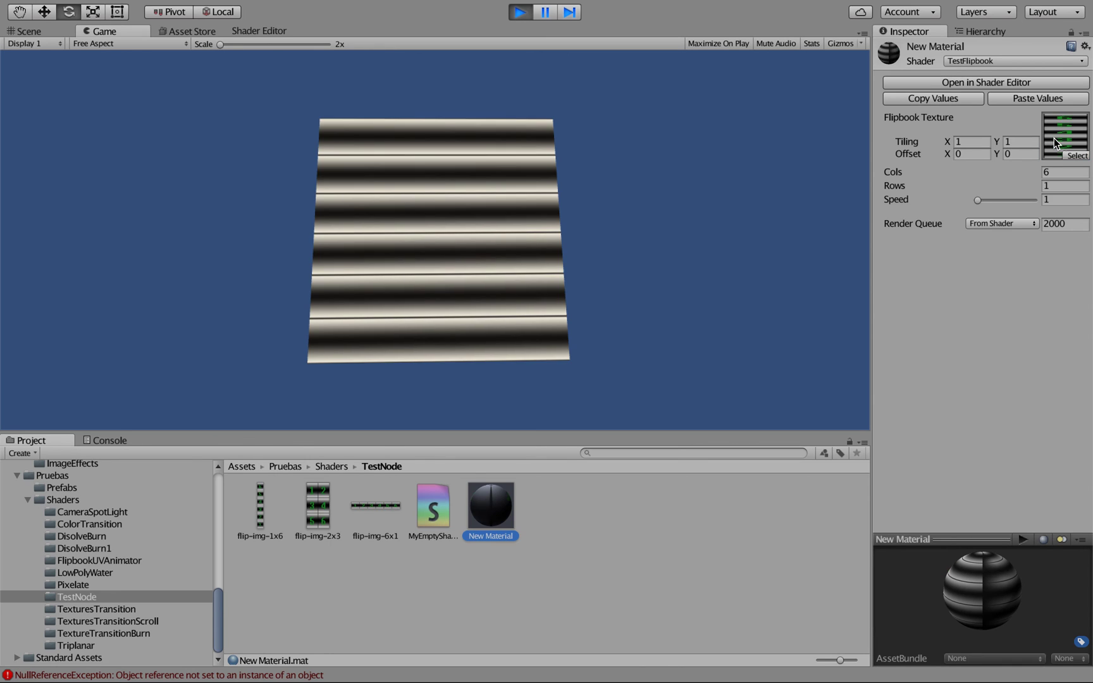
click(1051, 172)
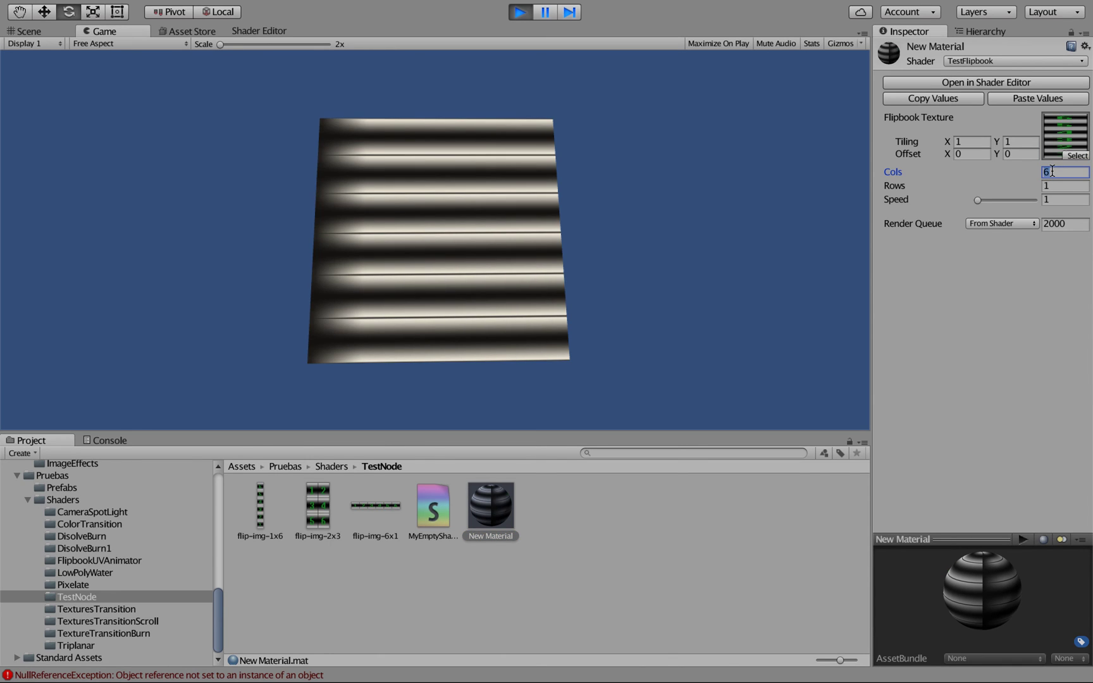
text(1)
click(1051, 182)
text(6)
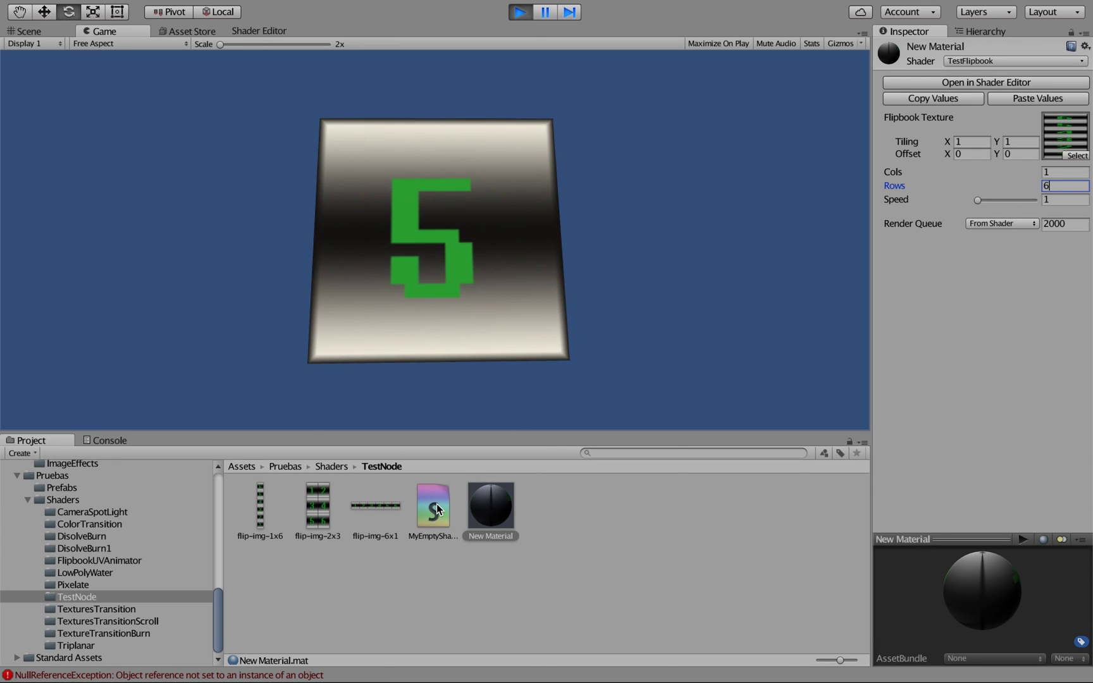
click(245, 32)
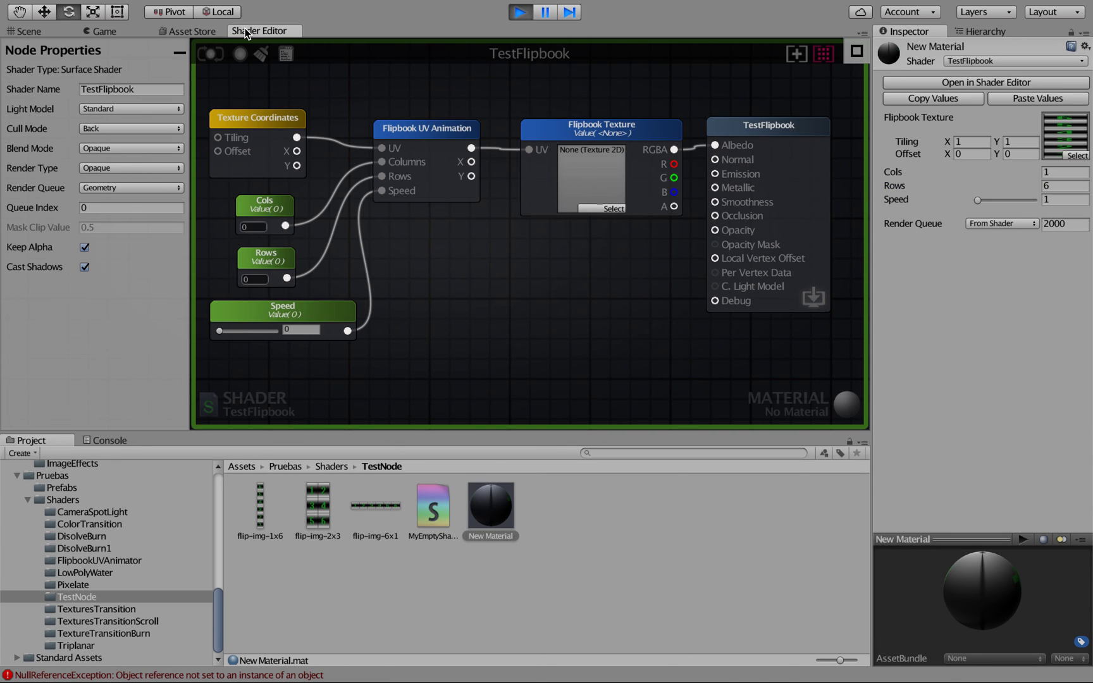
Set the Flipbook UV Animation Texture Direction to Bottom To Top, update the shader, and view the Game
click(248, 401)
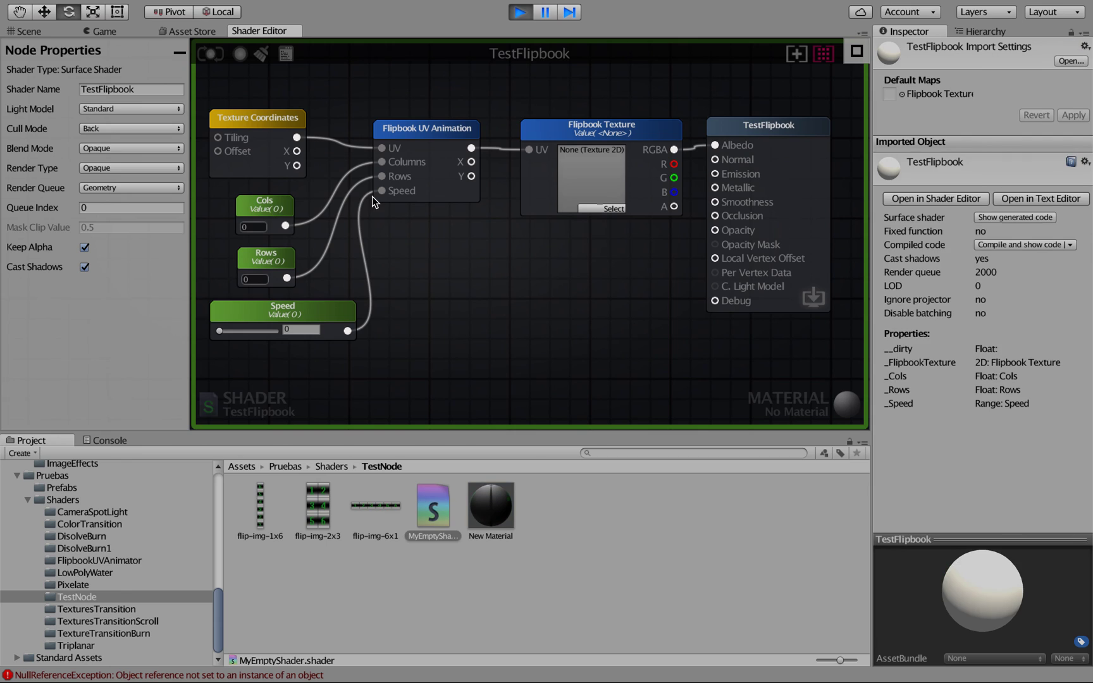
click(421, 133)
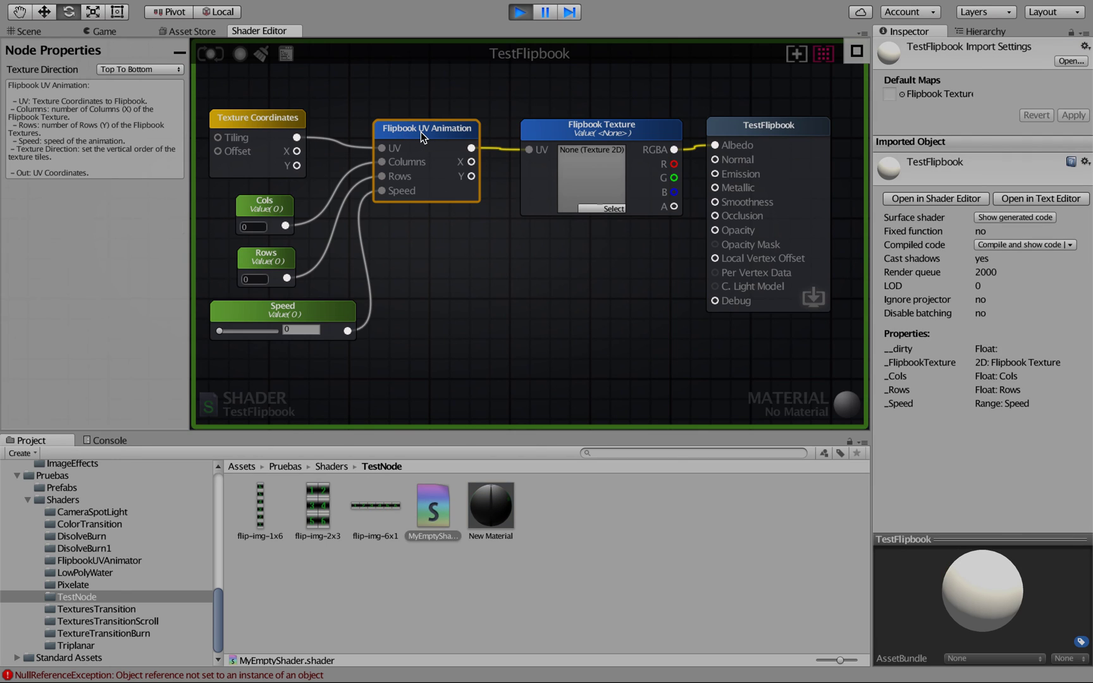
click(152, 70)
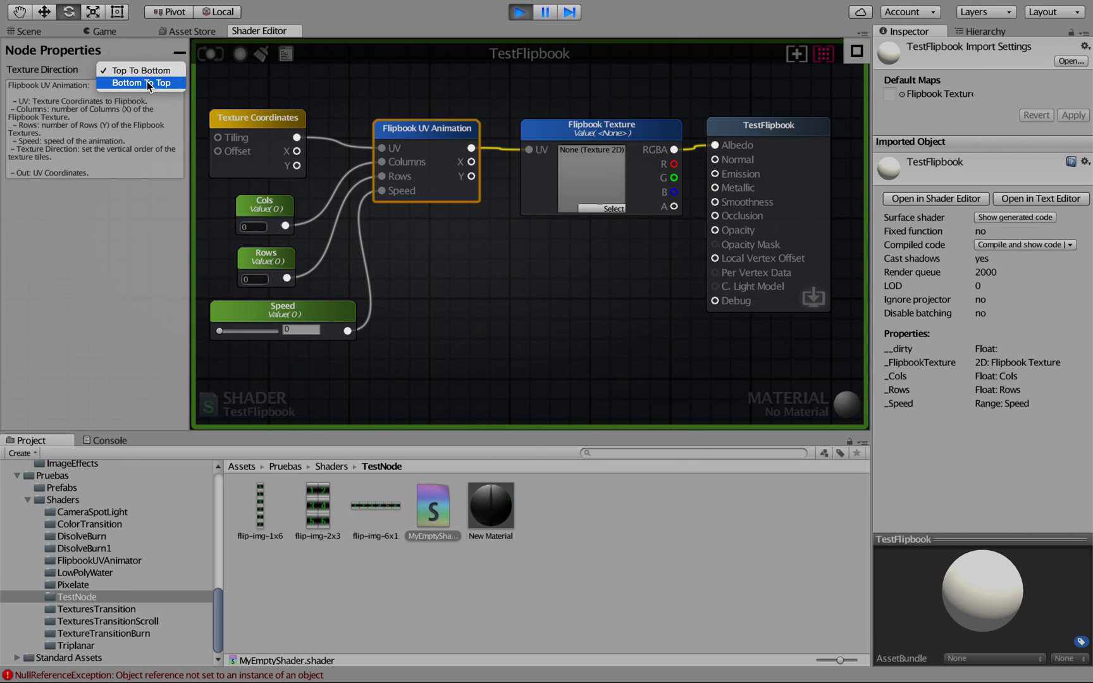
click(147, 83)
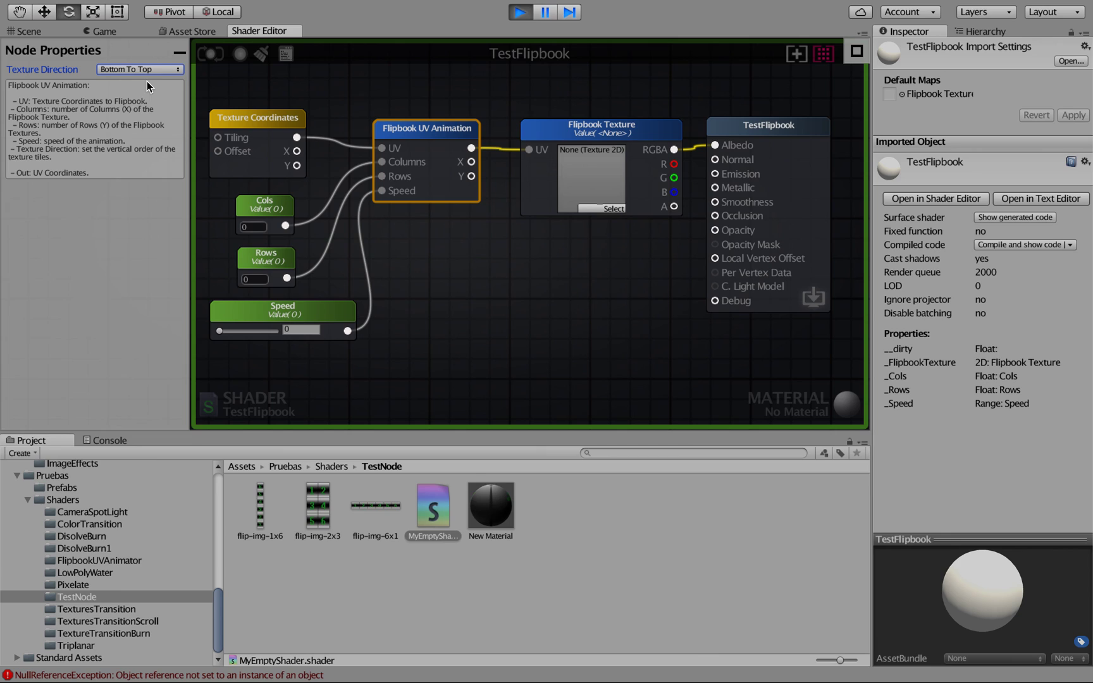
click(208, 55)
click(95, 32)
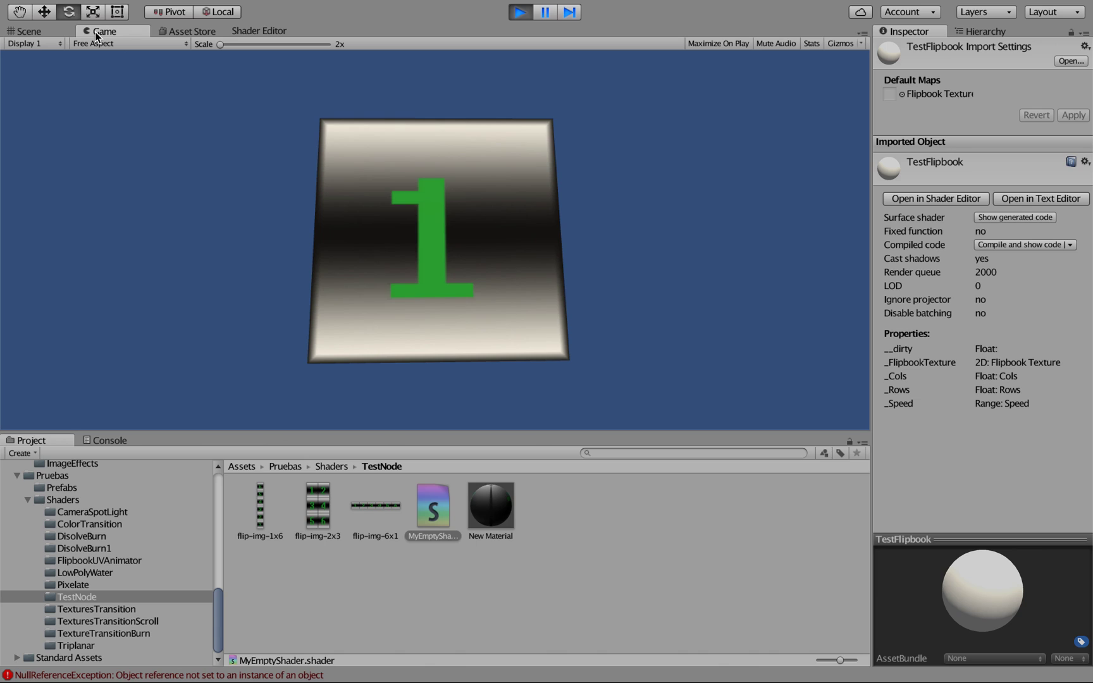
Select New Material to show its flipbook settings (Cols 1, Rows 6, Speed 1) in the Inspector
click(492, 524)
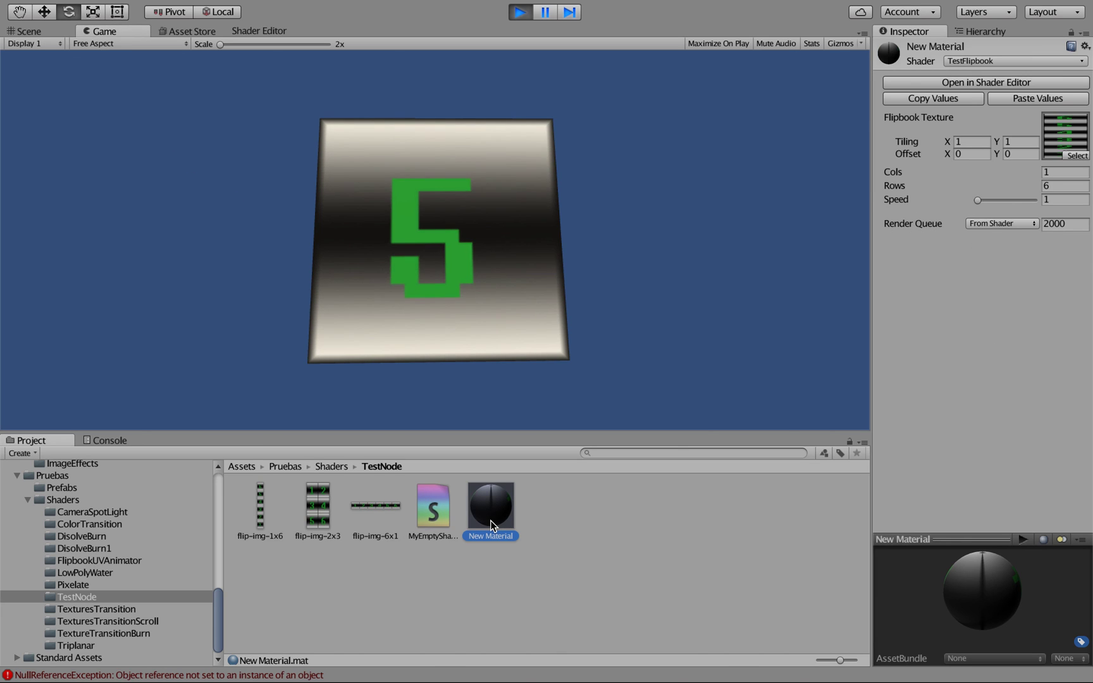